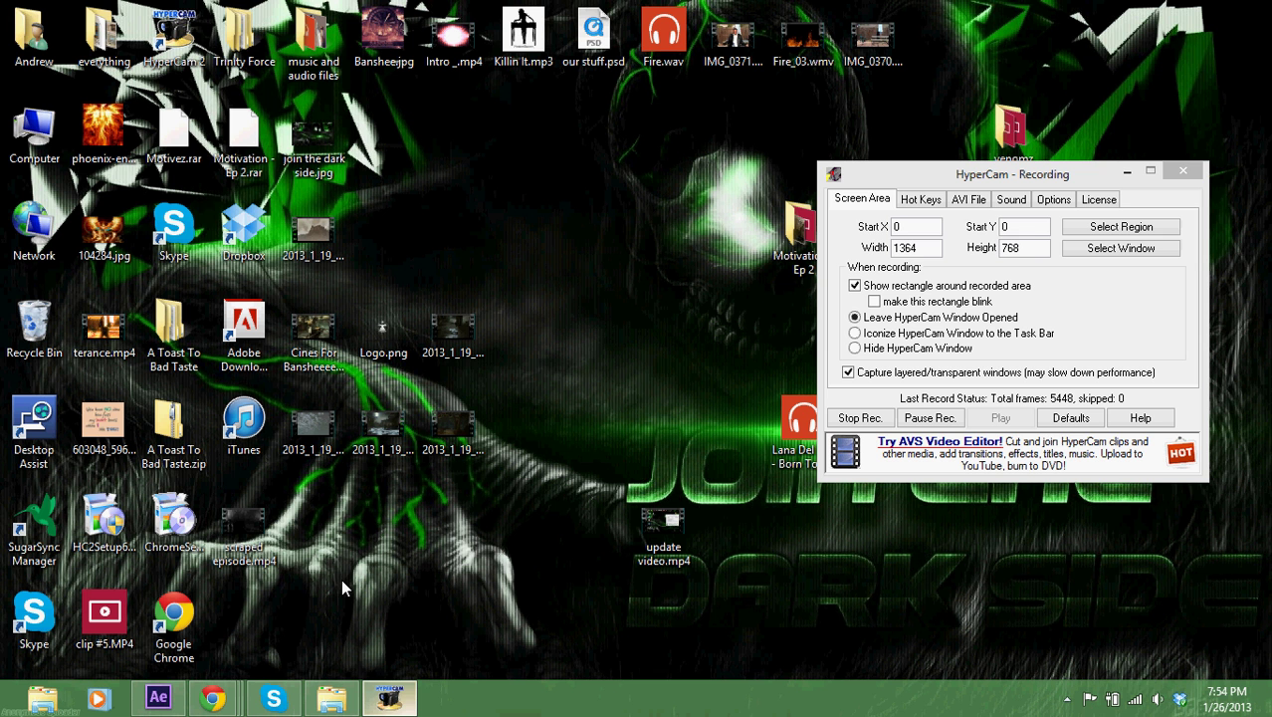
# Move the scraped episode.mp4 desktop icon to the end of the top row of icons
pyautogui.moveTo(244, 529); pyautogui.dragTo(983, 14)
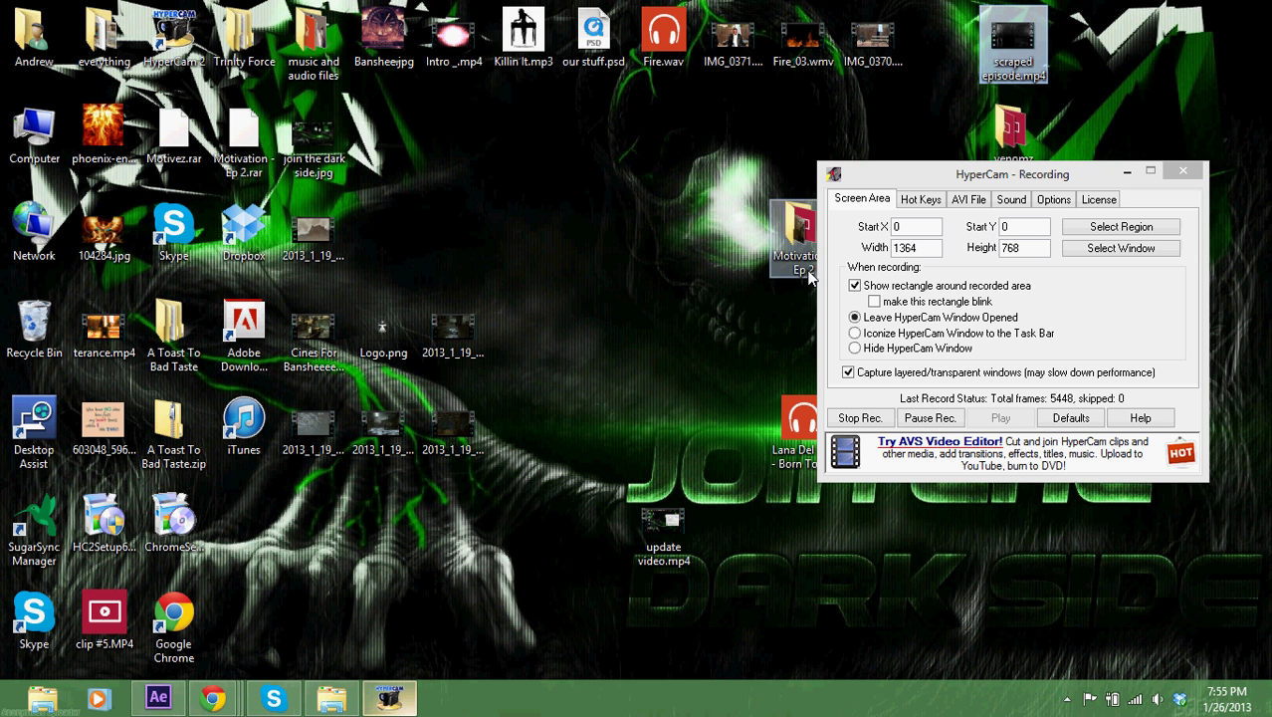
# Open the Motivation - Ep 2 folder, then move aside and minimise it and the recorder window
pyautogui.doubleClick(798, 231)
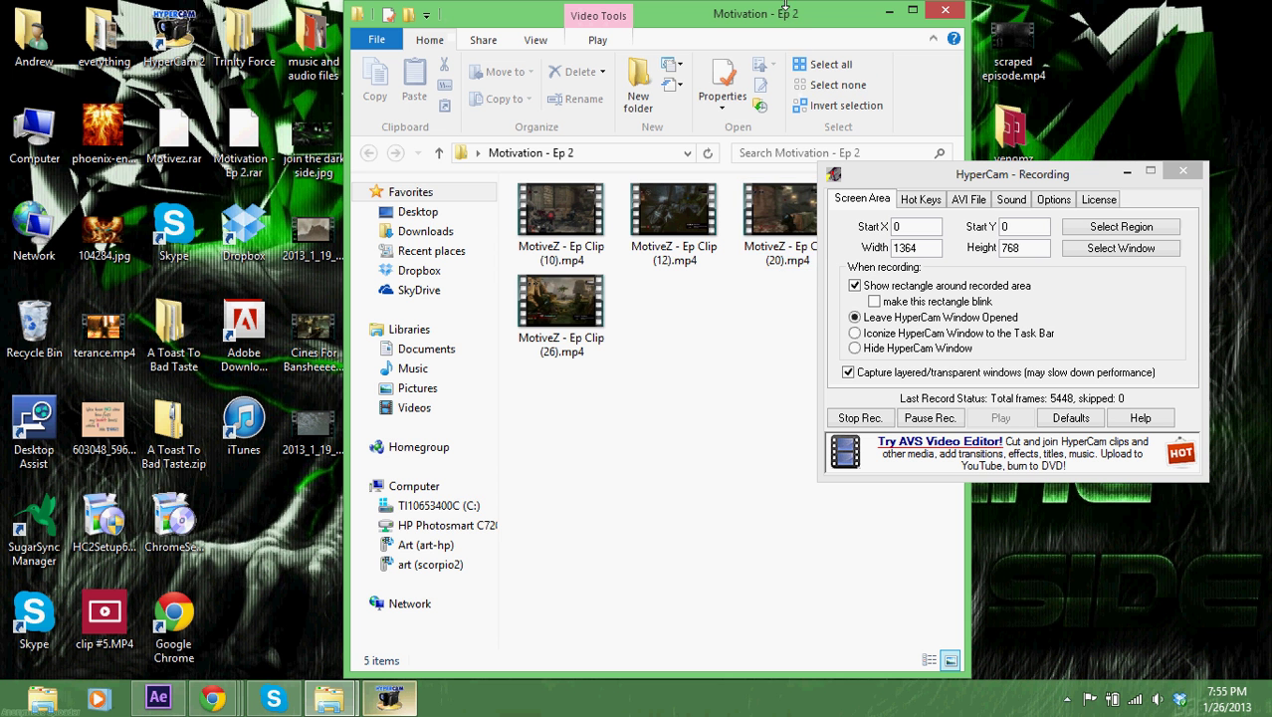
pyautogui.moveTo(785, 10); pyautogui.dragTo(574, 10)
pyautogui.click(713, 10)
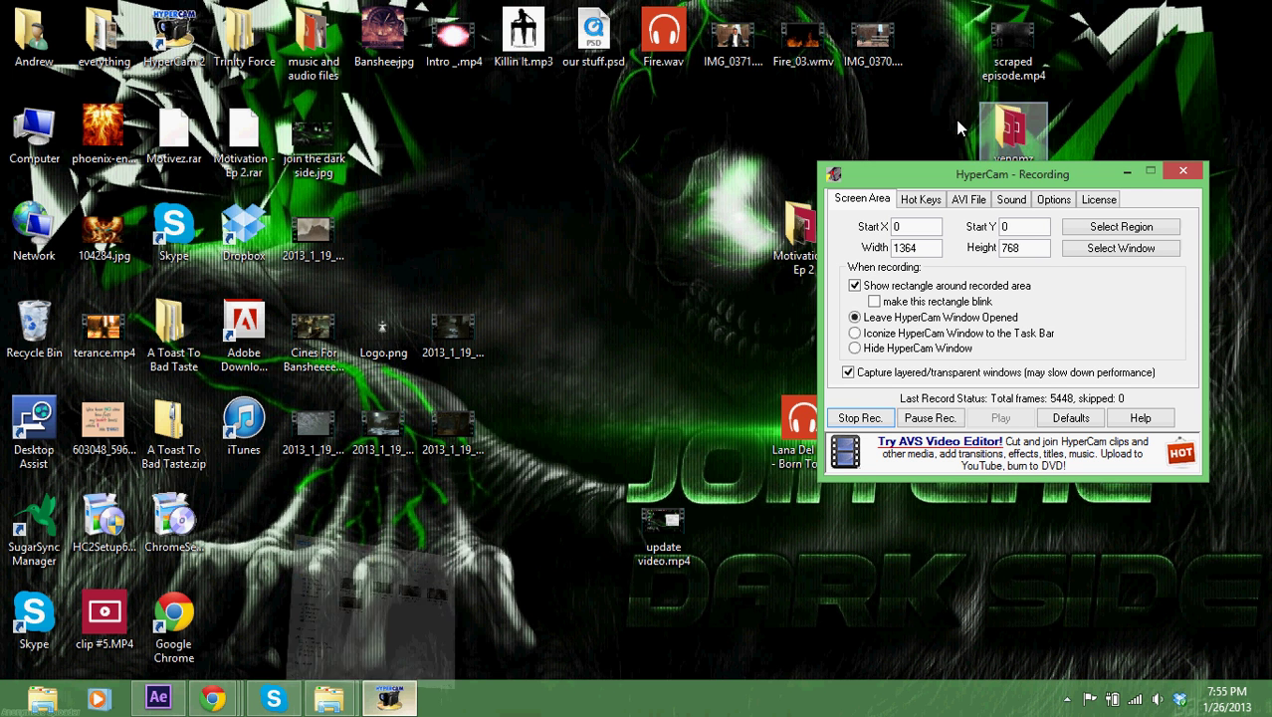
pyautogui.moveTo(992, 169); pyautogui.dragTo(984, 361)
pyautogui.click(1107, 371)
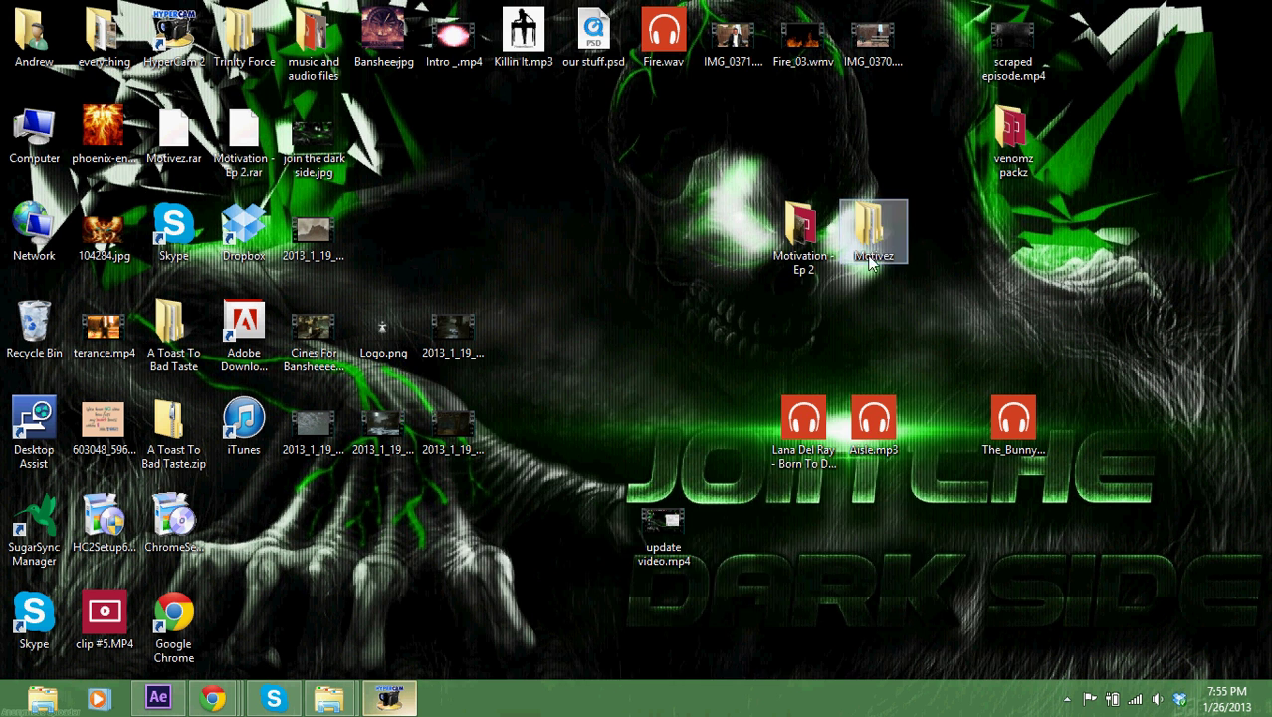
# From Motivez > untitled, drag GB 2 copy.m4v into After Effects
pyautogui.doubleClick(874, 234)
pyautogui.doubleClick(565, 211)
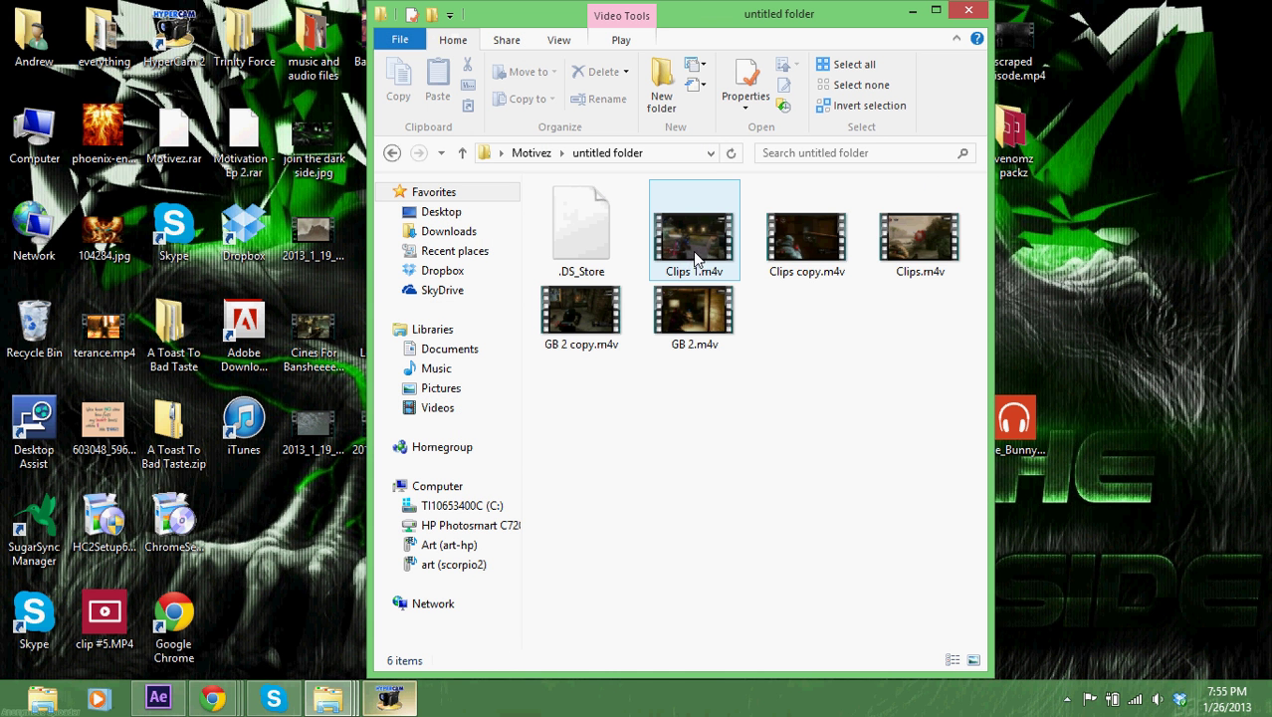
pyautogui.click(587, 320)
pyautogui.moveTo(587, 321); pyautogui.dragTo(108, 376)
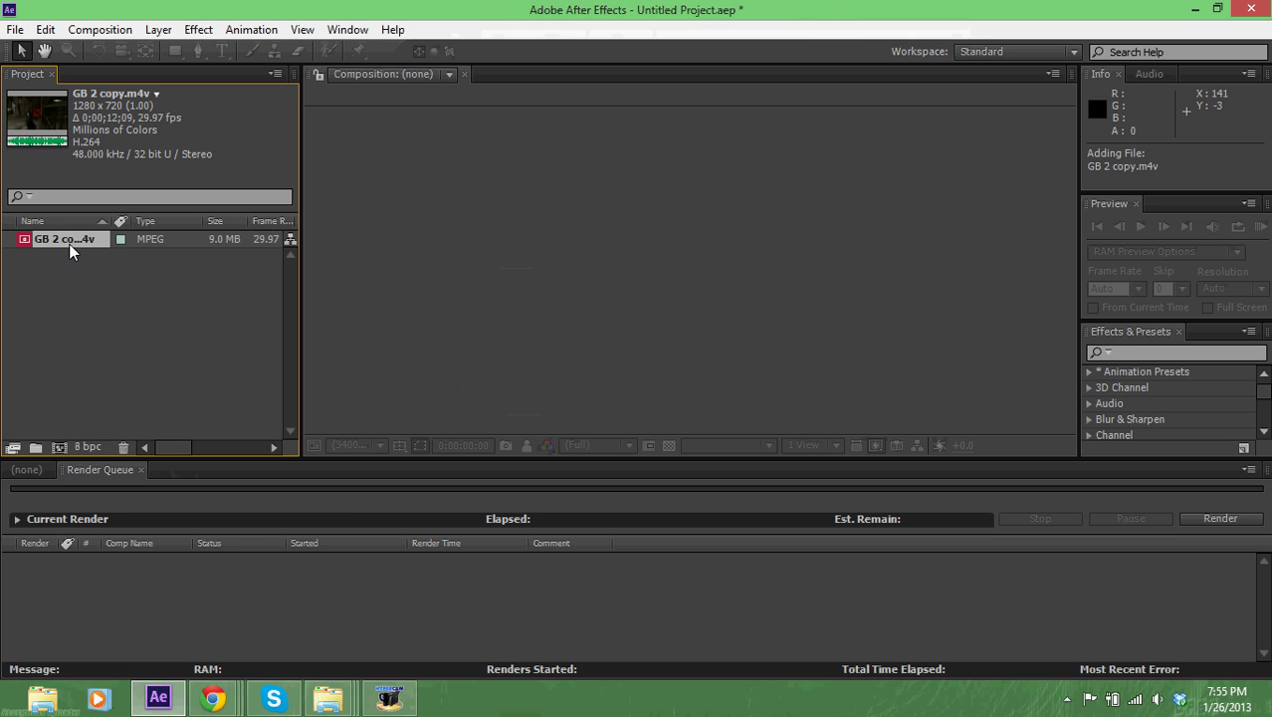
# Build a GB 2 copy composition from the clip and scrub to frame 24
pyautogui.moveTo(84, 423); pyautogui.dragTo(58, 448)
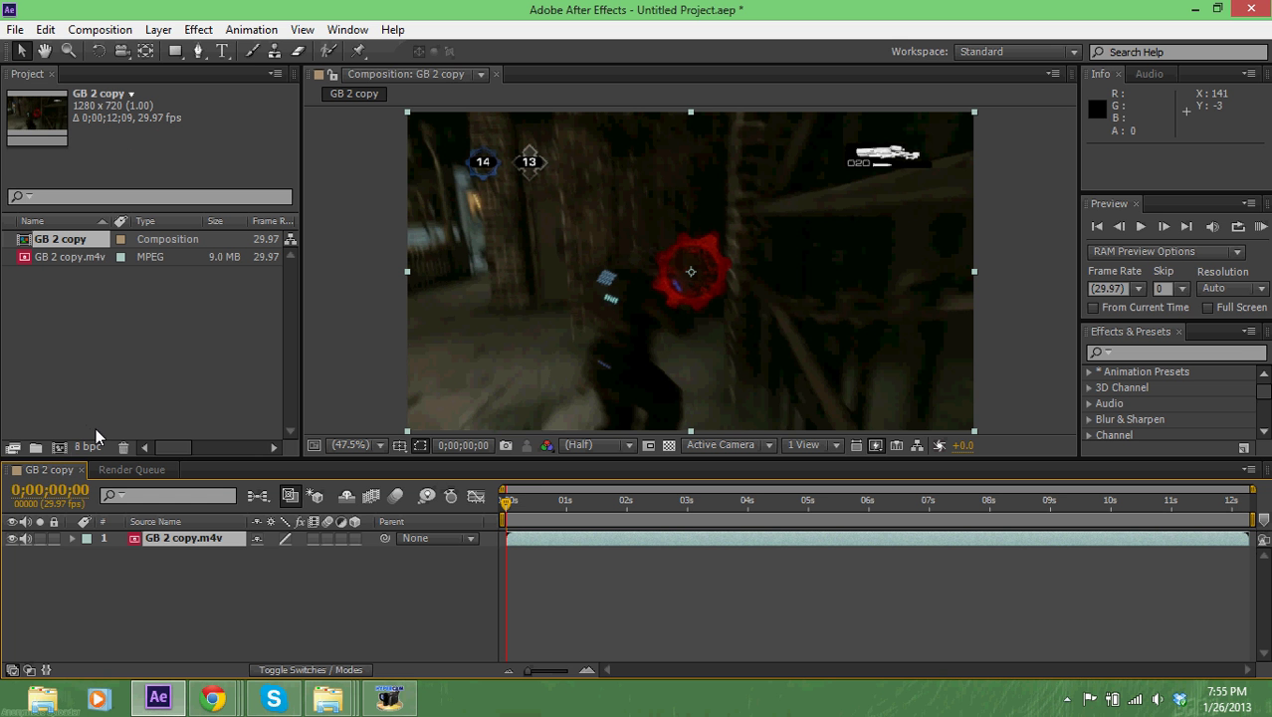
pyautogui.click(507, 503)
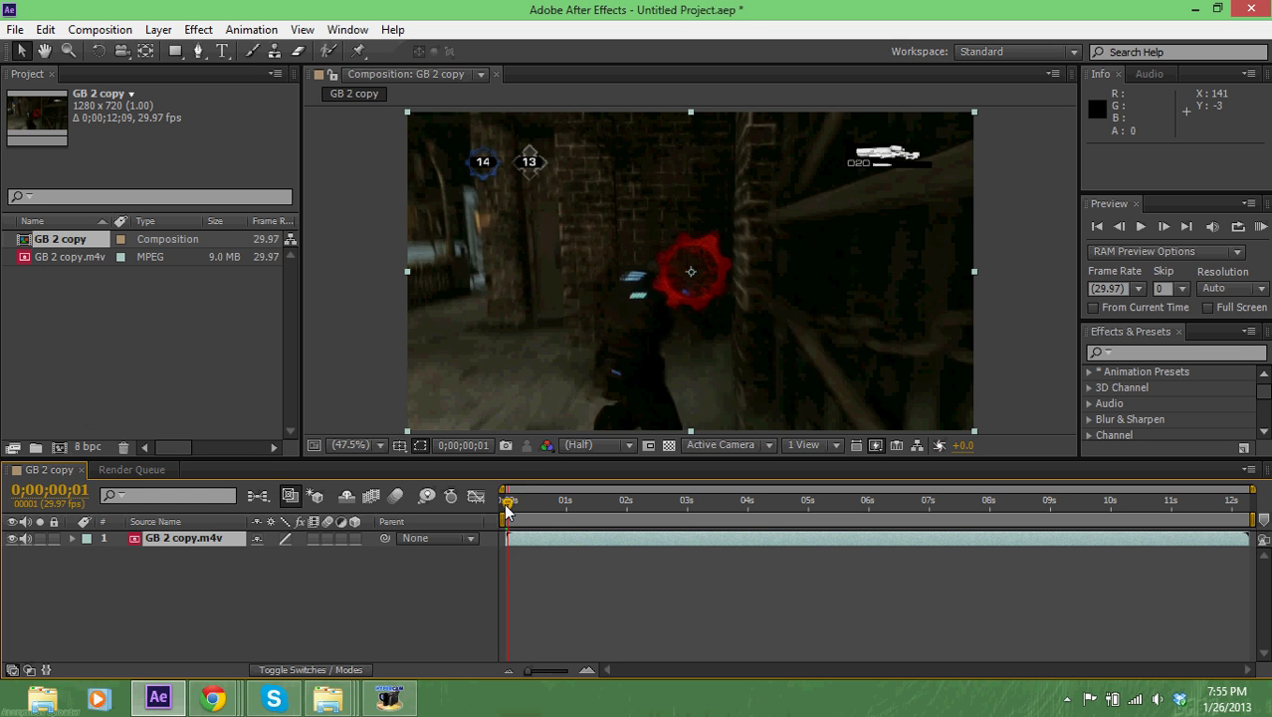
pyautogui.moveTo(508, 502); pyautogui.dragTo(545, 505)
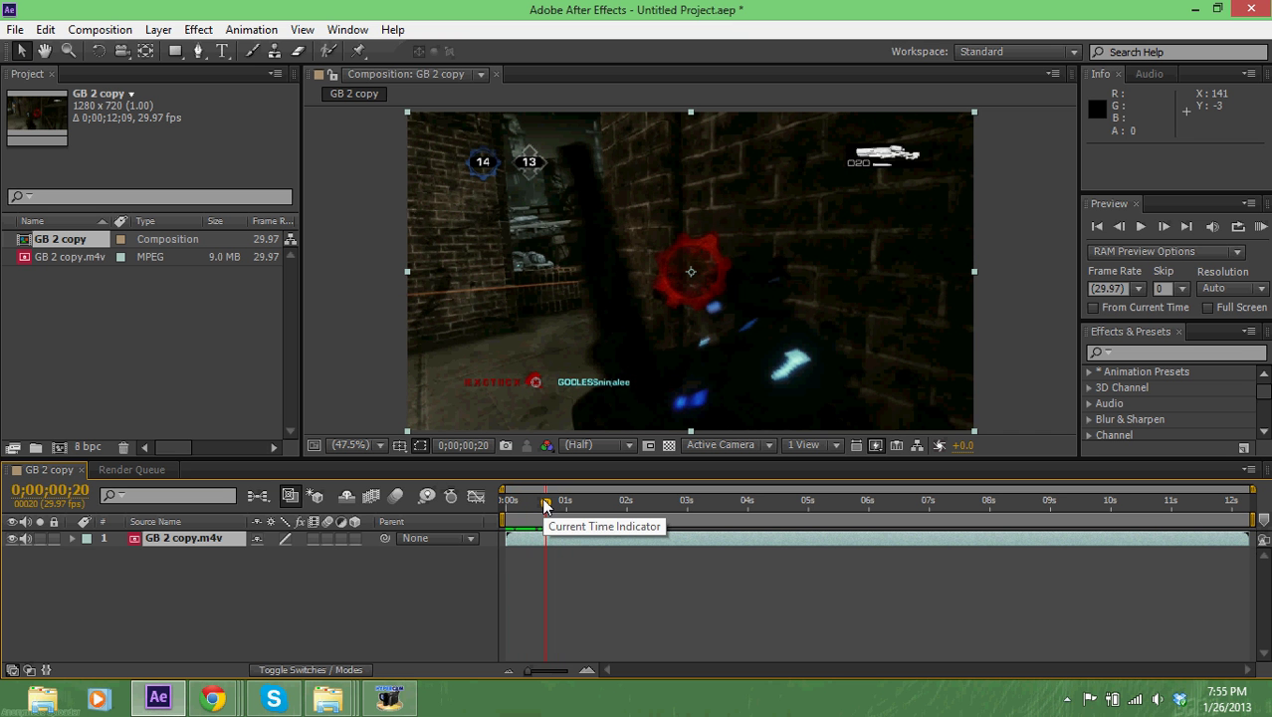
# Add a new adjustment layer above the footage and set the time to frame 28
pyautogui.hotkey('ctrl', 'alt', 'y')
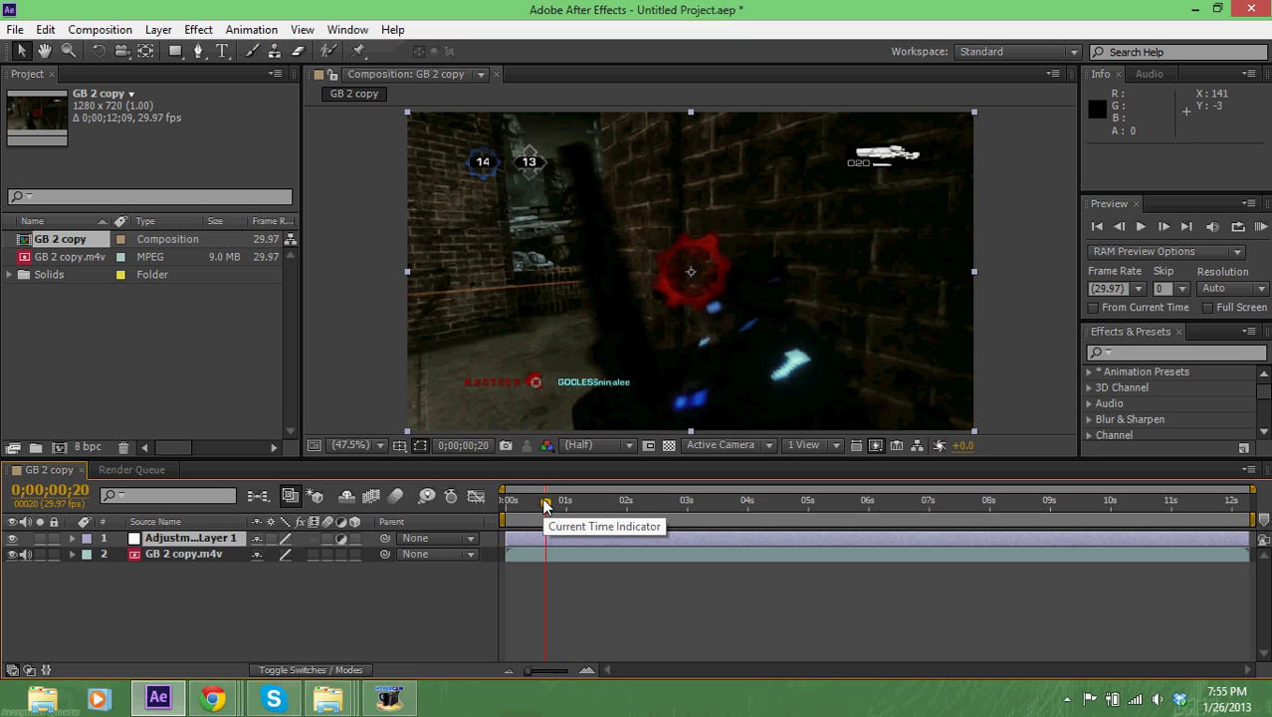
pyautogui.click(212, 35)
pyautogui.moveTo(158, 29)
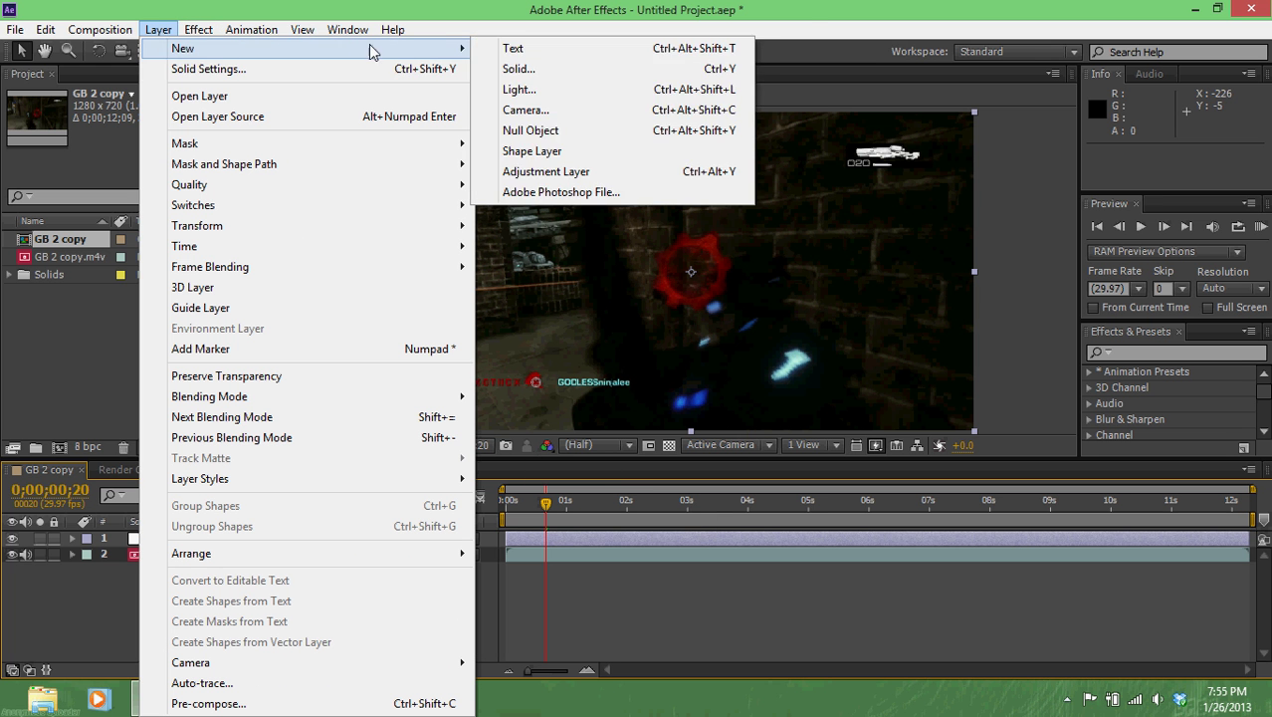
pyautogui.moveTo(428, 49)
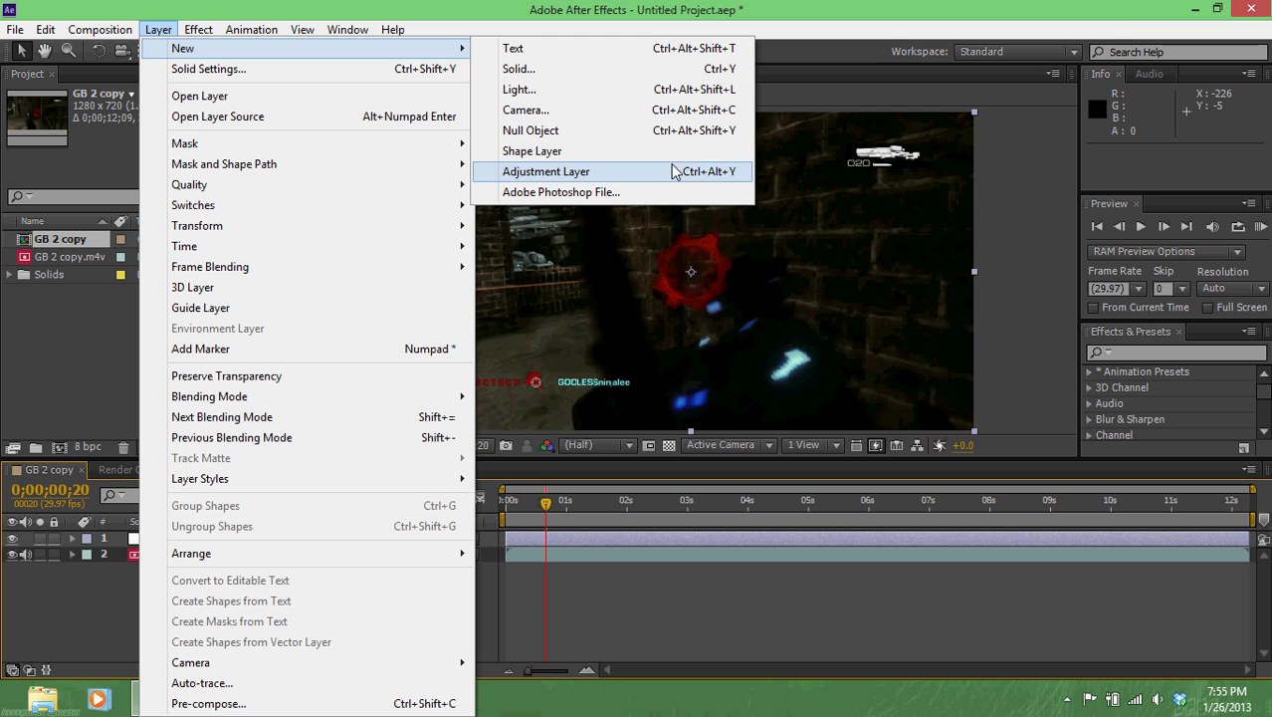
pyautogui.click(563, 505)
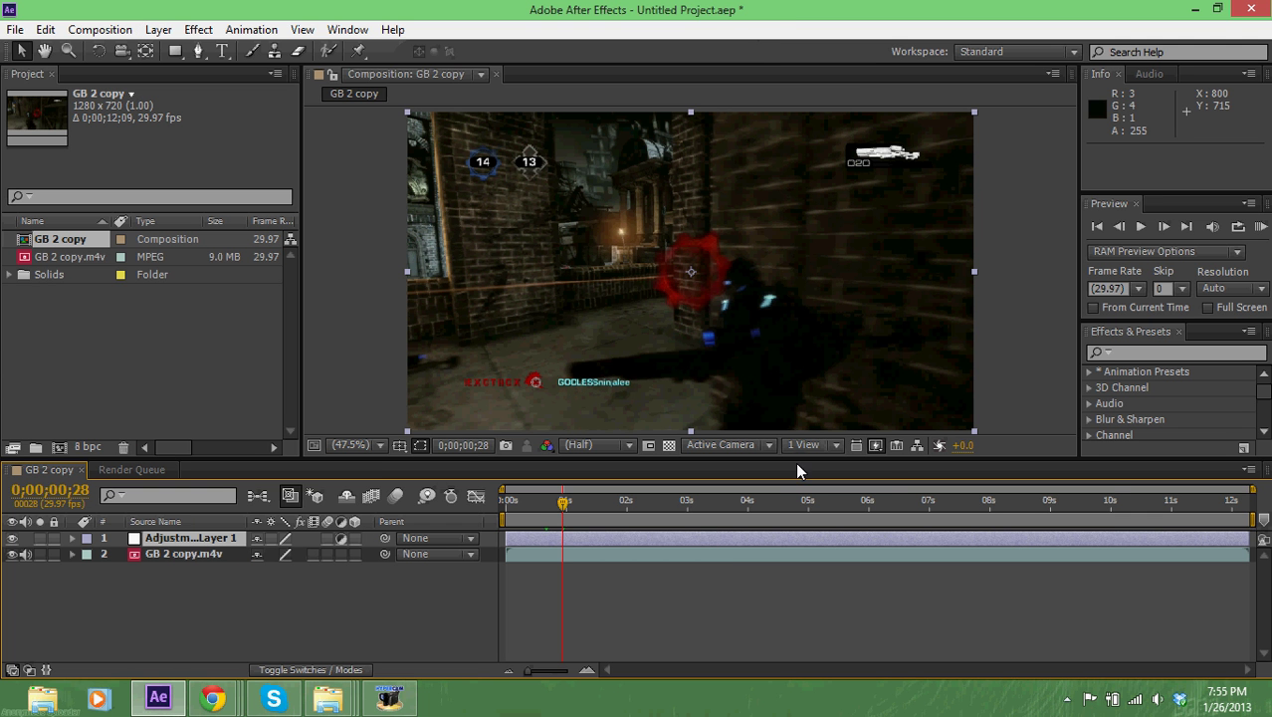
# Apply Black & White to the adjustment layer, leaving Tint off for pure greyscale
pyautogui.click(1125, 353)
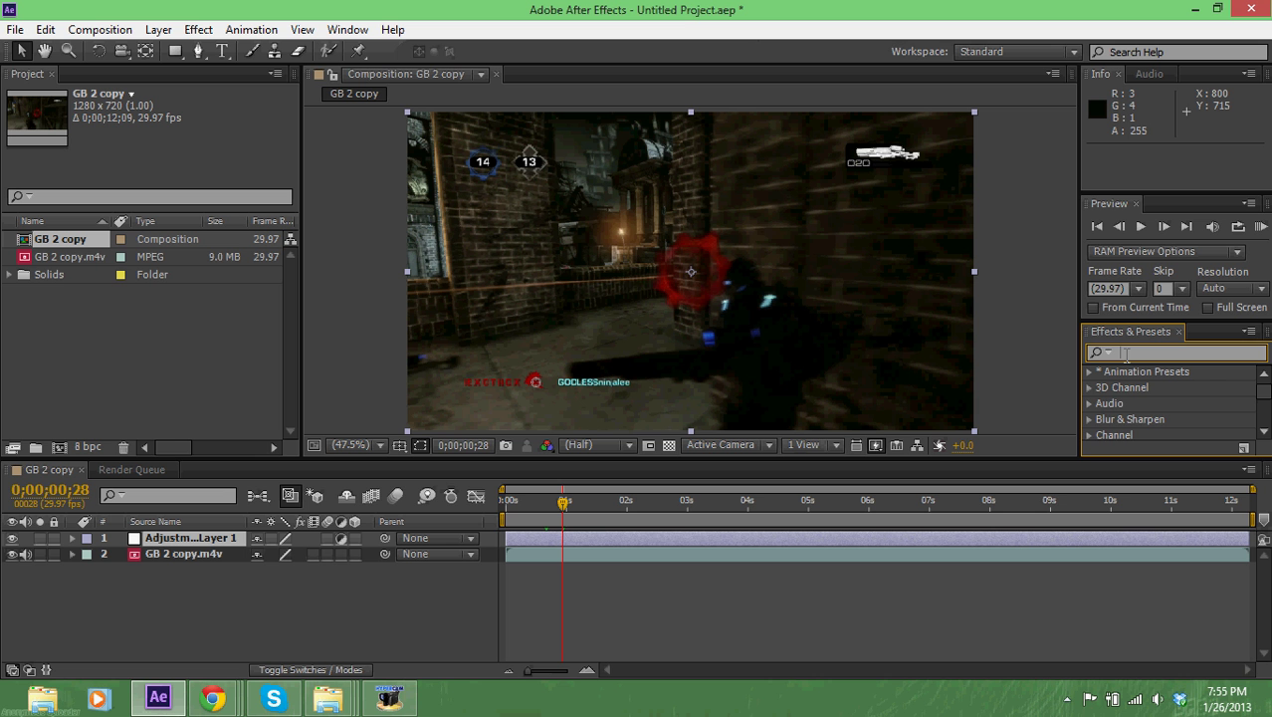
pyautogui.write('black')
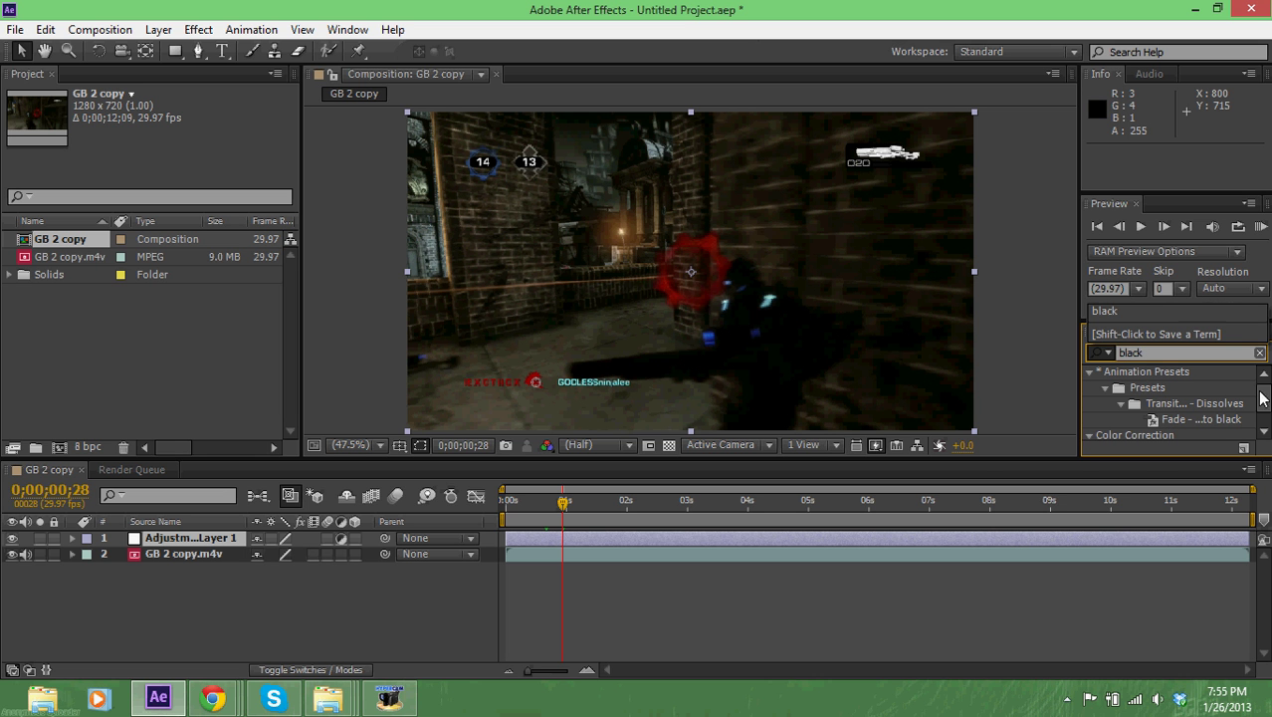
pyautogui.scroll(-1, 1169, 408)
pyautogui.moveTo(1162, 434); pyautogui.dragTo(669, 404)
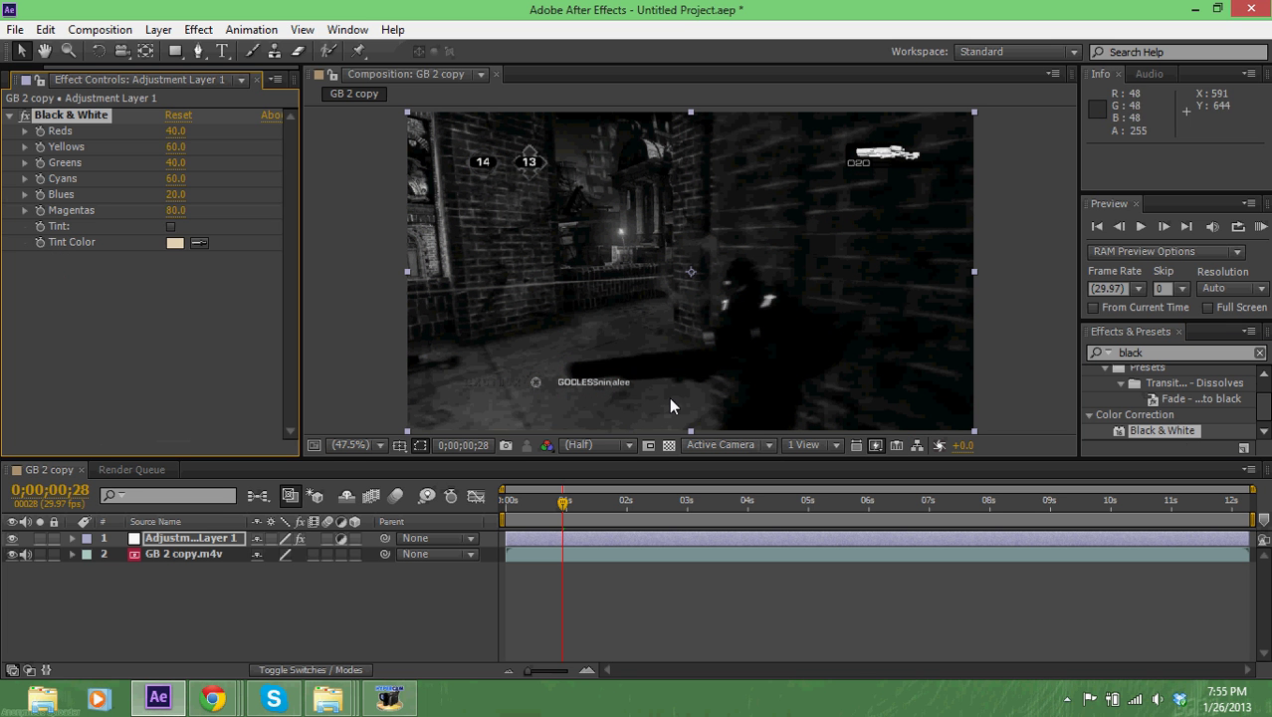
pyautogui.click(567, 502)
pyautogui.moveTo(568, 505); pyautogui.dragTo(561, 504)
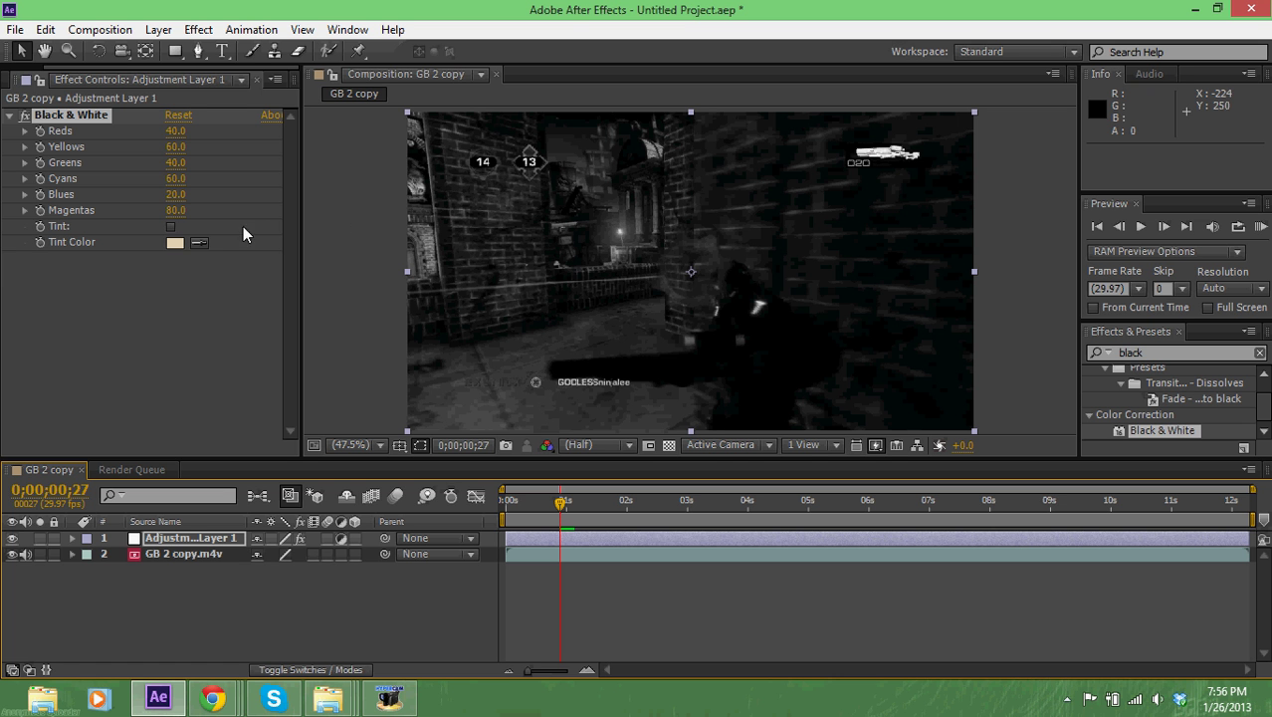
pyautogui.click(170, 228)
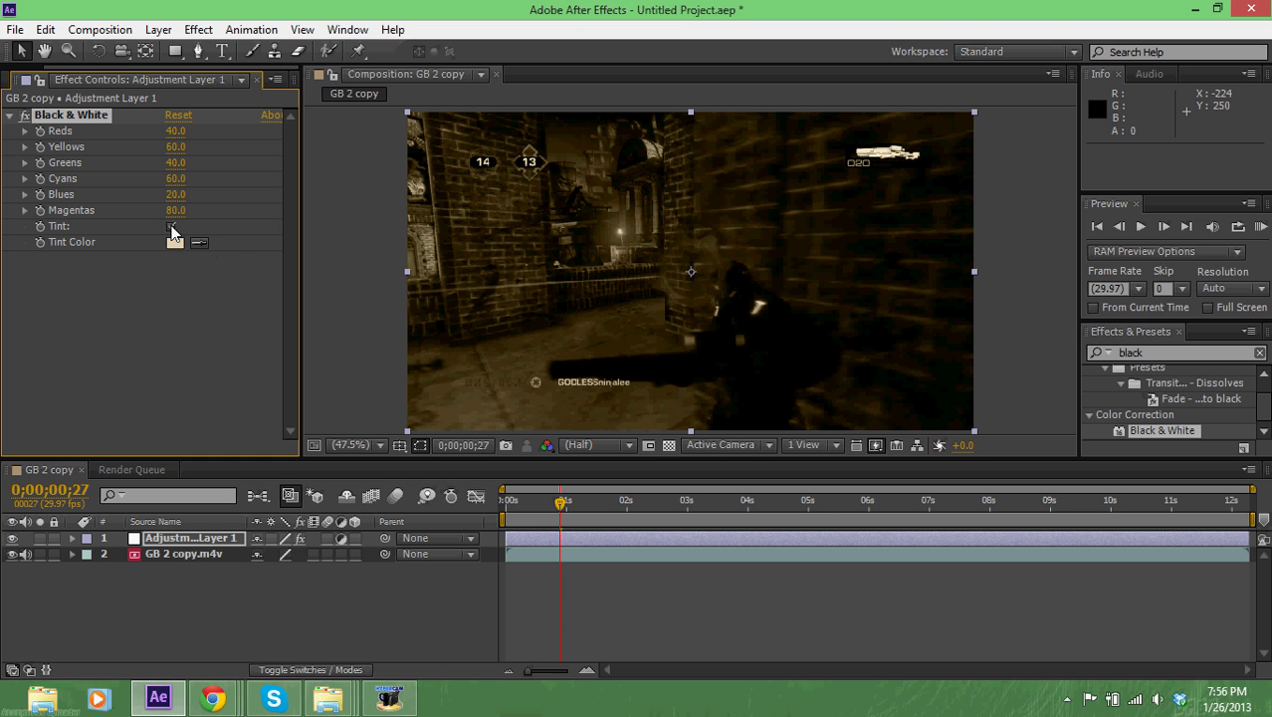
pyautogui.click(171, 228)
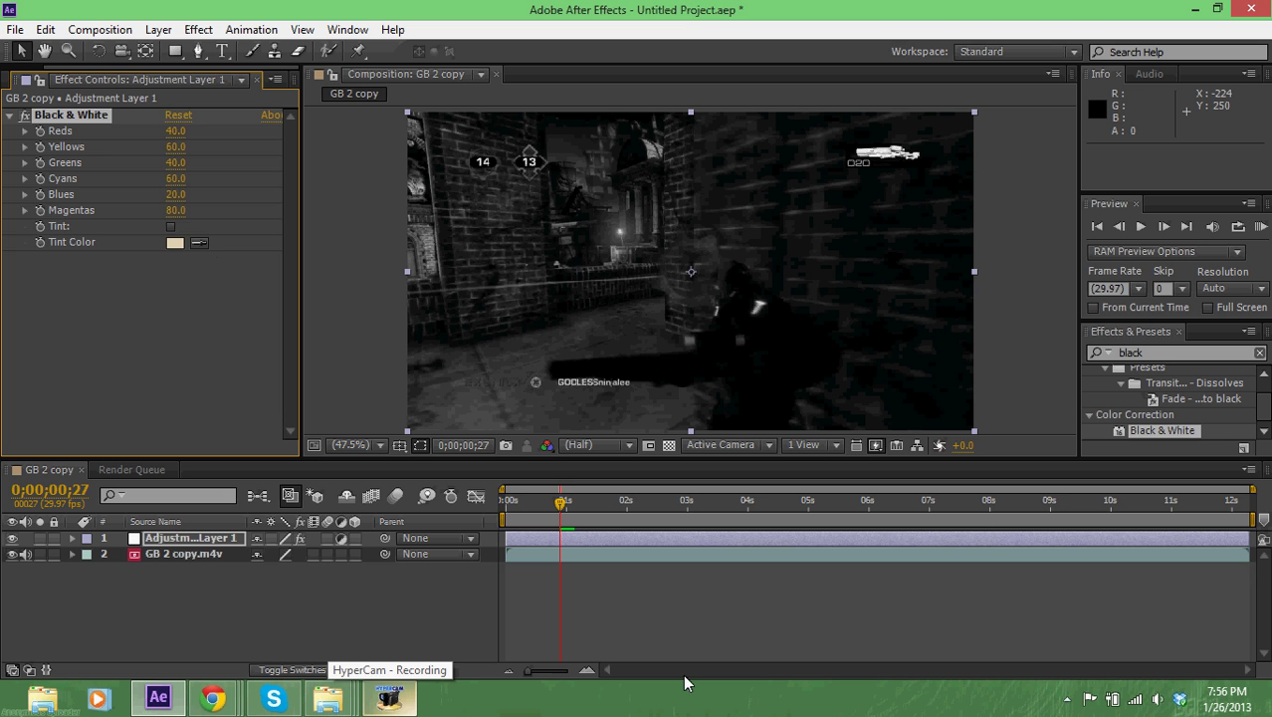
# Add a second adjustment layer and rename the first one 'black and white'
pyautogui.hotkey('ctrl', 'alt', 'y')
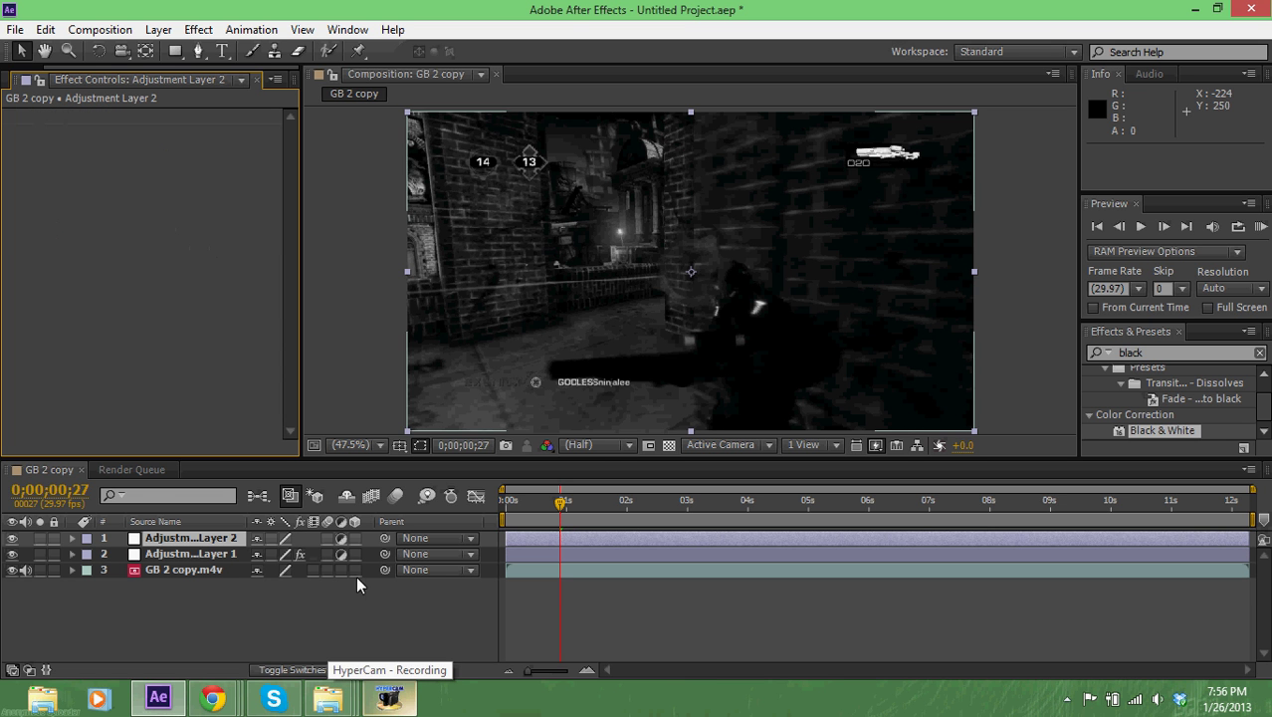
pyautogui.click(195, 554)
pyautogui.press('Return')
pyautogui.write('black and white')
pyautogui.press('Return')
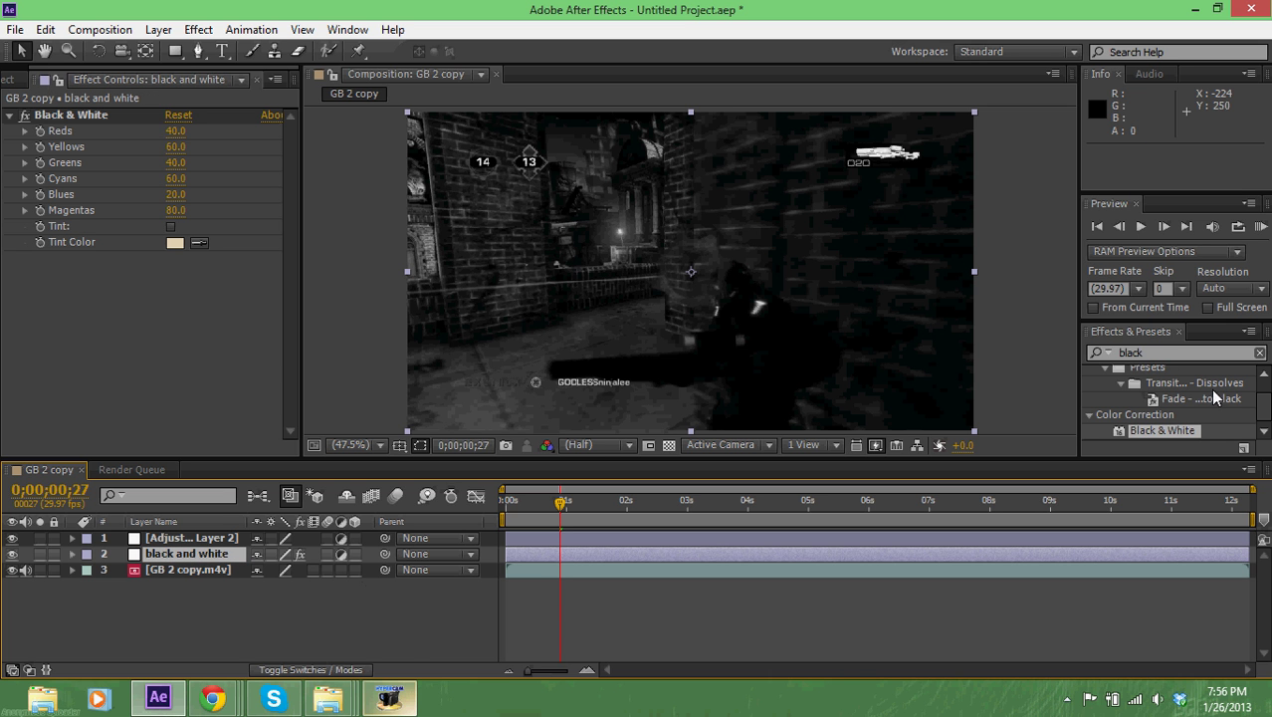
# Apply Glow to Adjustment Layer 2 with Threshold about 35.7% and Radius 38
pyautogui.click(1187, 374)
pyautogui.write('glow')
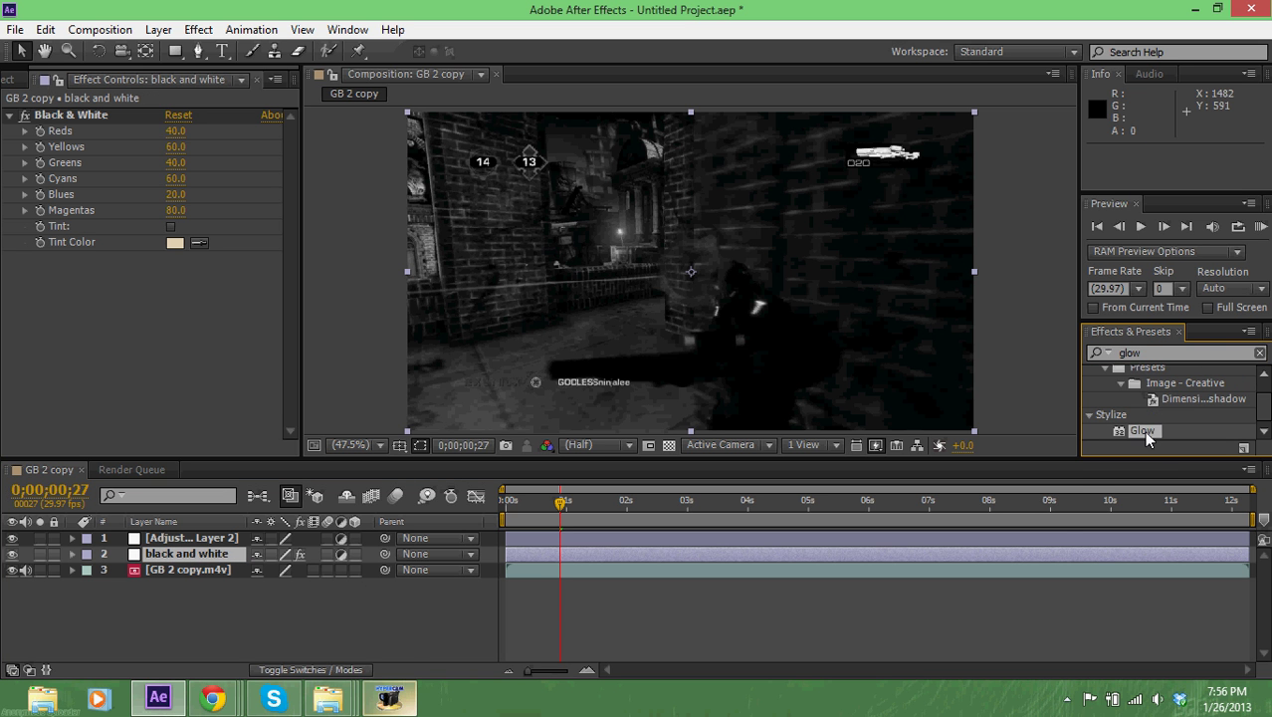
pyautogui.moveTo(1143, 431); pyautogui.dragTo(1050, 536)
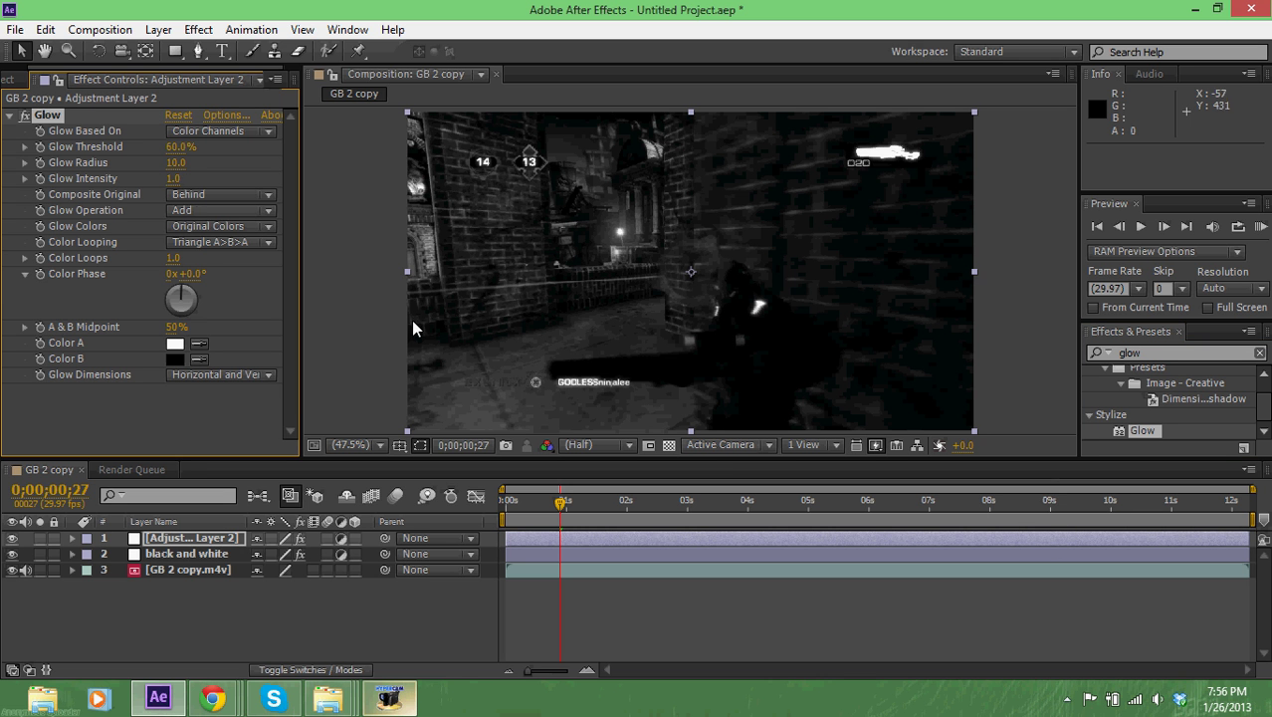
pyautogui.moveTo(175, 147); pyautogui.dragTo(133, 162)
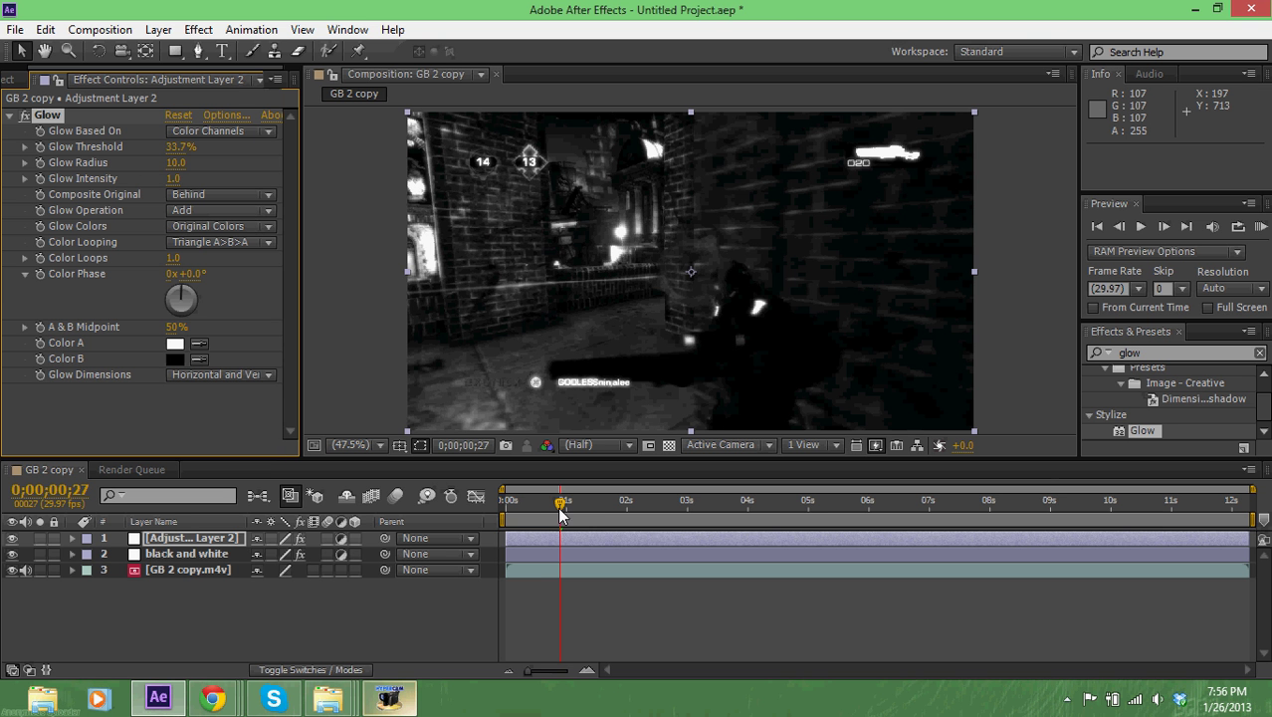
pyautogui.moveTo(561, 502); pyautogui.dragTo(644, 509)
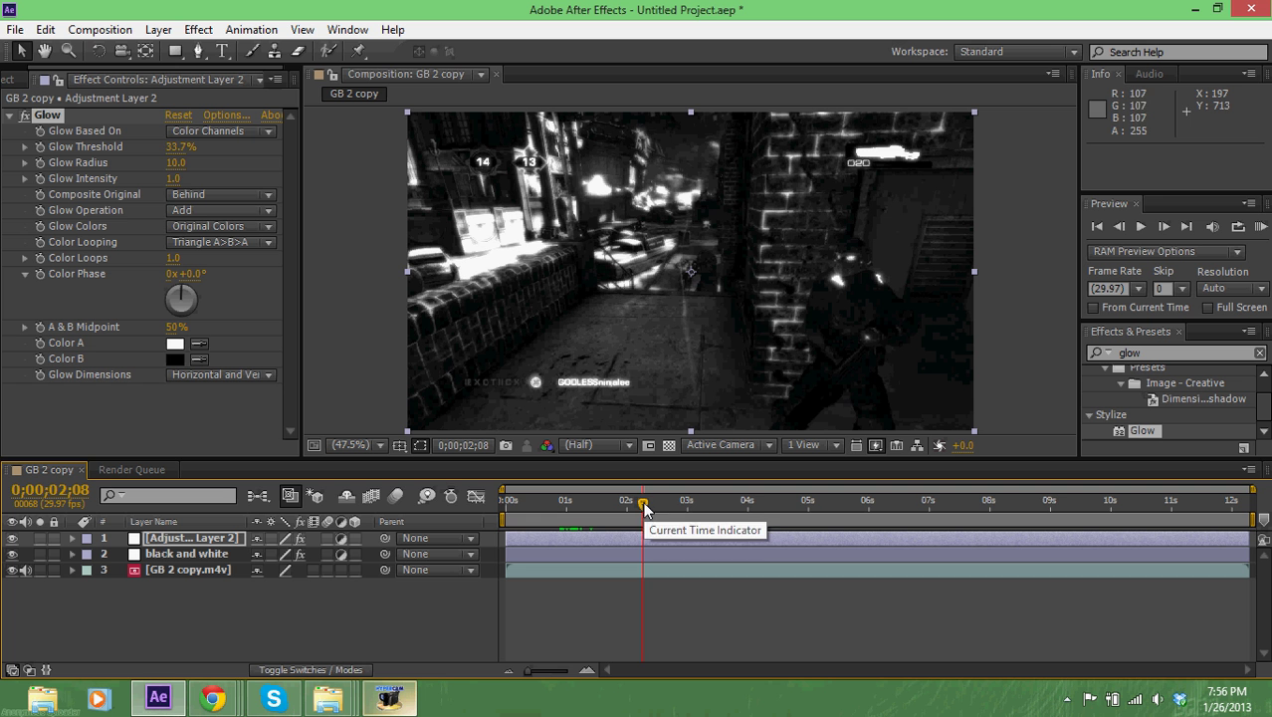
pyautogui.moveTo(174, 147)
pyautogui.mouseDown()
pyautogui.moveTo(192, 171)
pyautogui.moveTo(183, 163)
pyautogui.mouseUp()
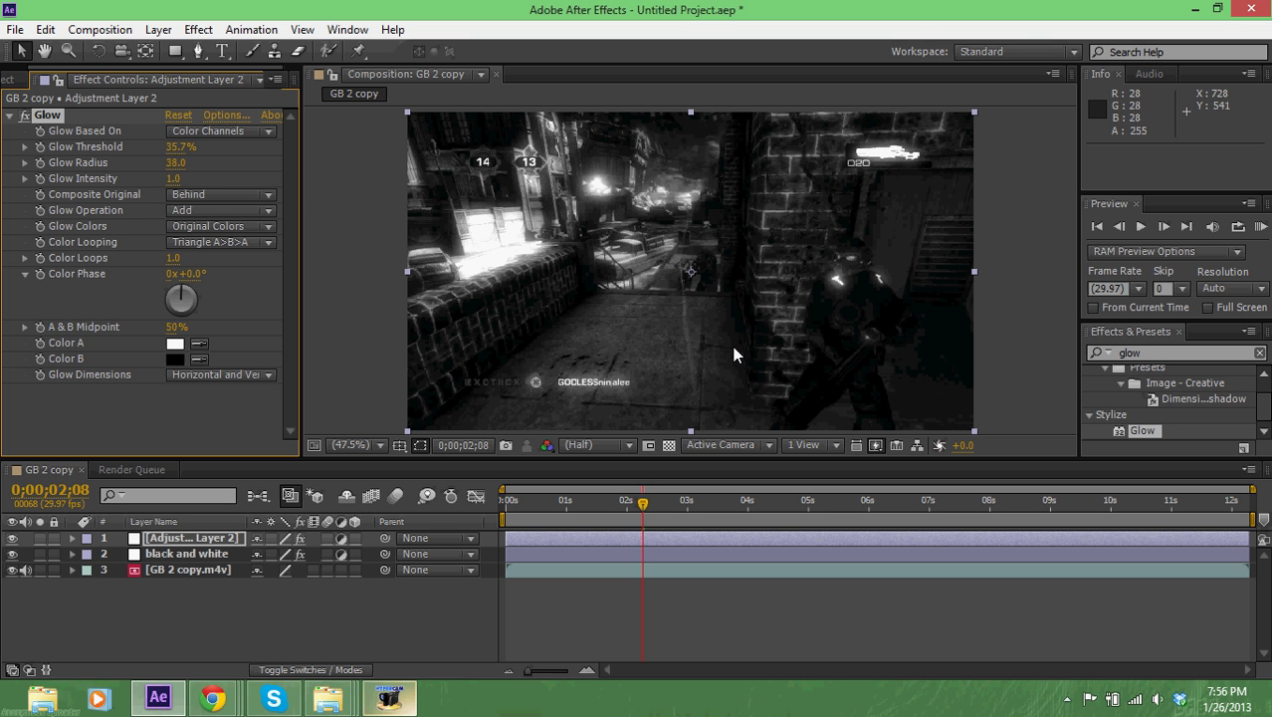
pyautogui.moveTo(643, 504); pyautogui.dragTo(692, 508)
pyautogui.click(229, 539)
# Rename the glow layer 'glow' and add a third adjustment layer named 'blur'
pyautogui.press('Return')
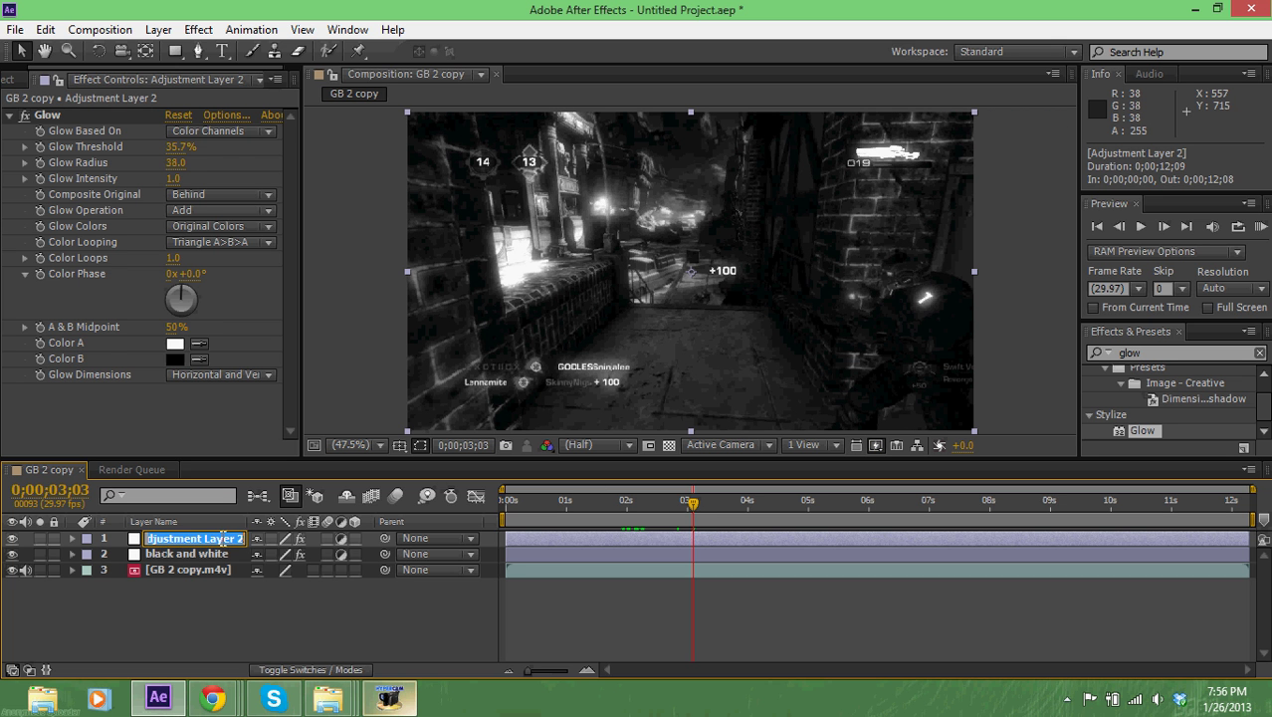
pyautogui.write('glow')
pyautogui.press('Return')
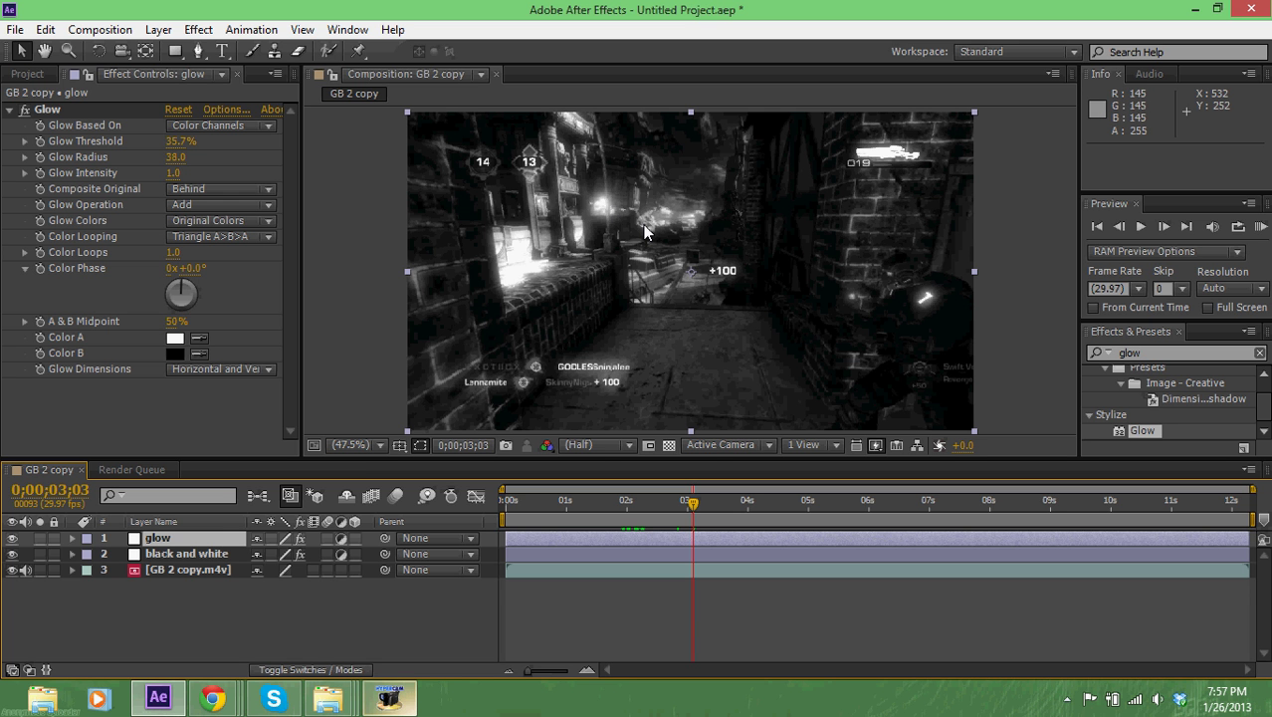
pyautogui.hotkey('ctrl', 'alt', 'y')
pyautogui.press('Return')
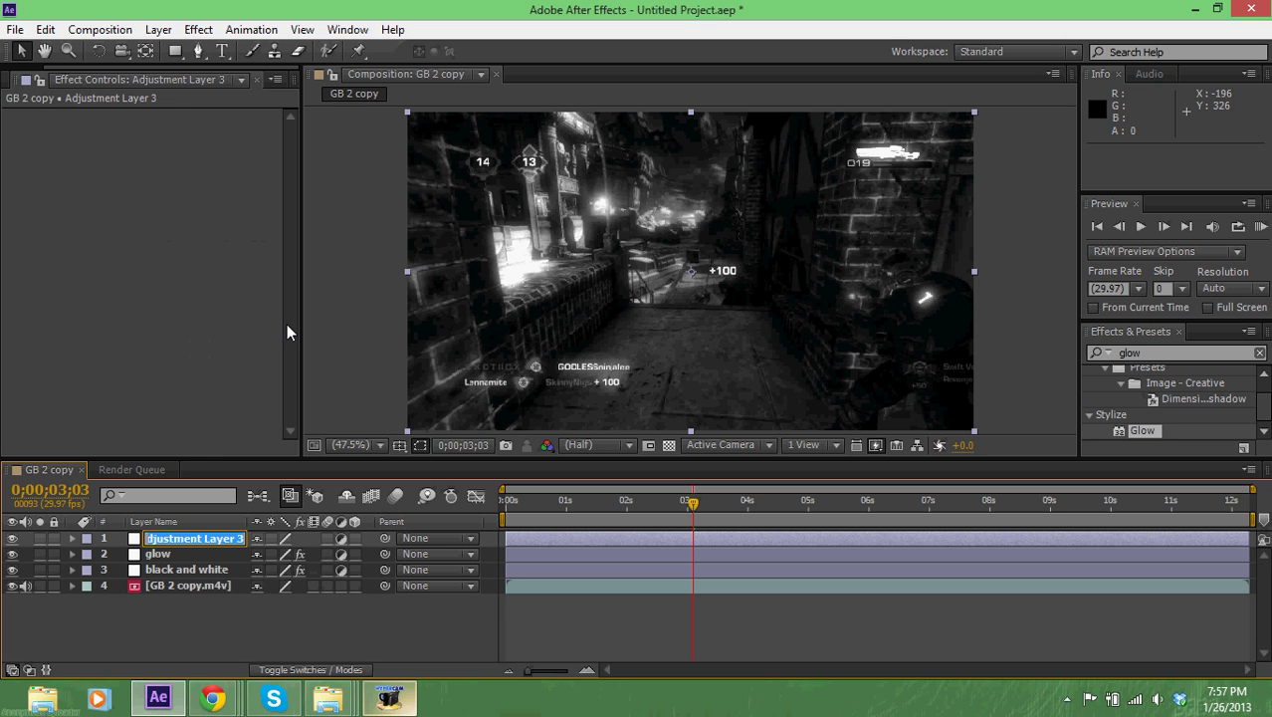
pyautogui.write('blur')
pyautogui.press('Return')
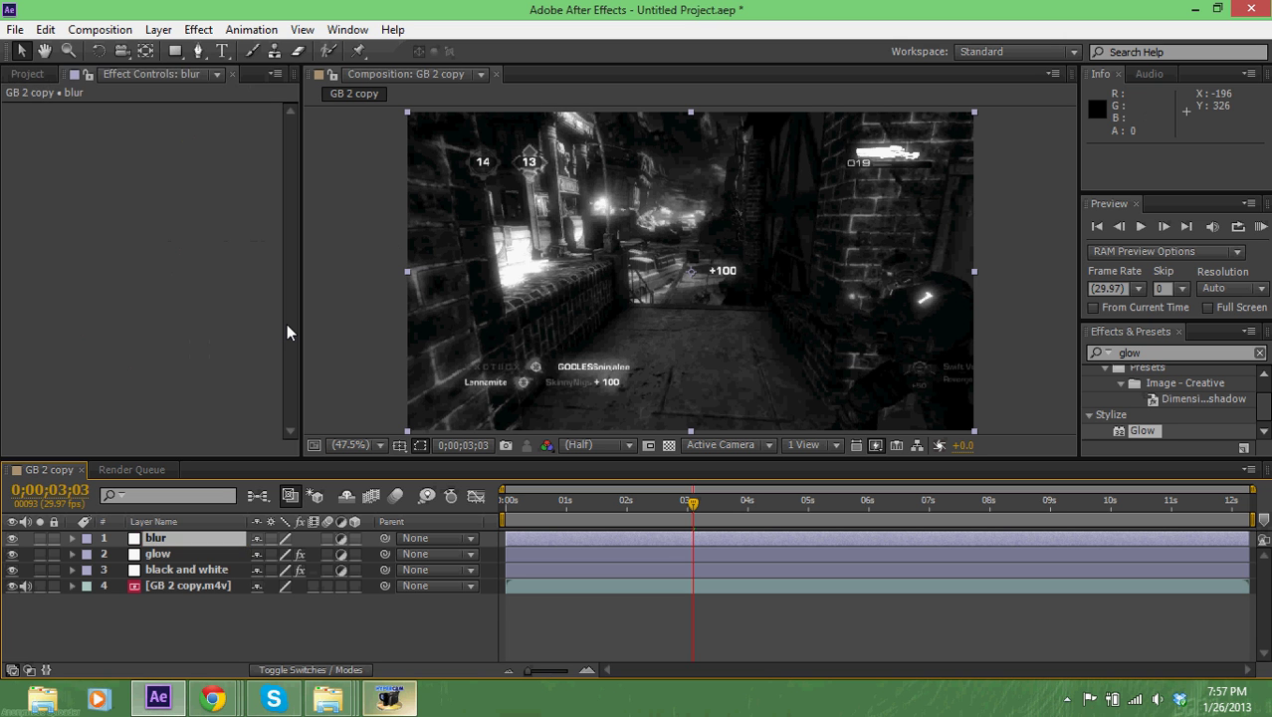
# Search 'fast blur' and apply Fast Blur to the blur layer
pyautogui.click(1129, 352)
pyautogui.write('fast bur')
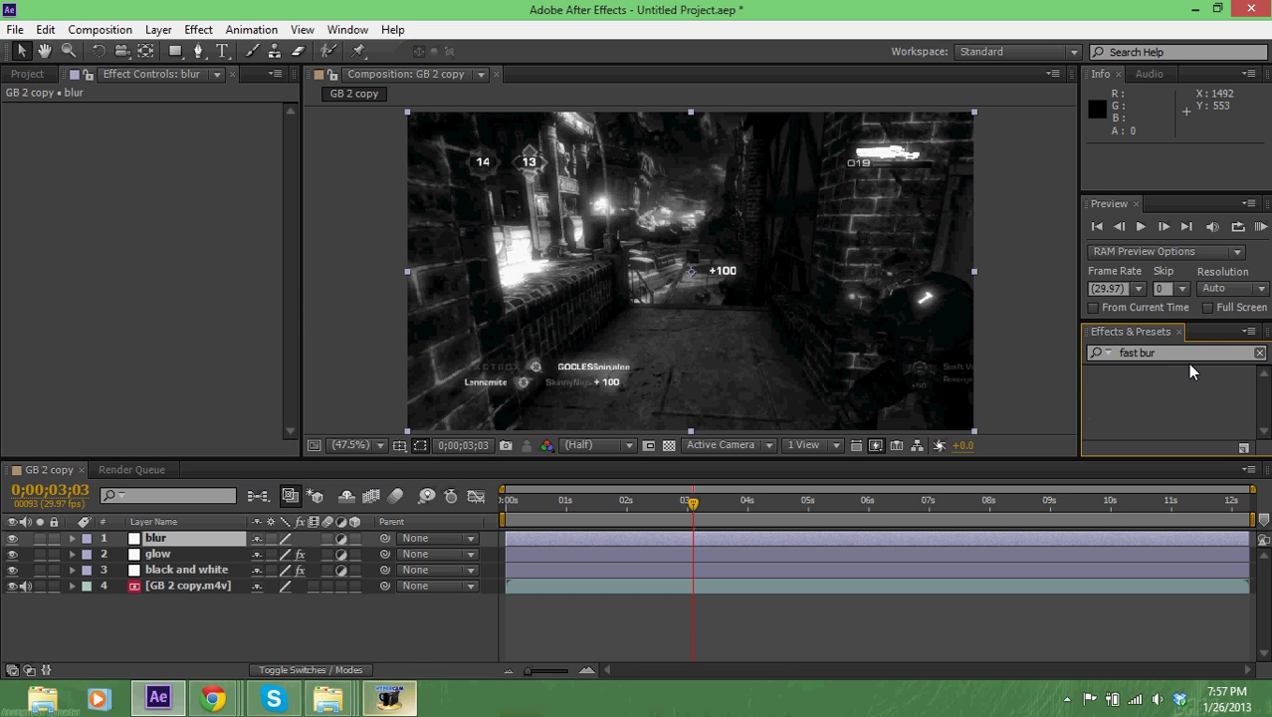
pyautogui.click(1136, 353)
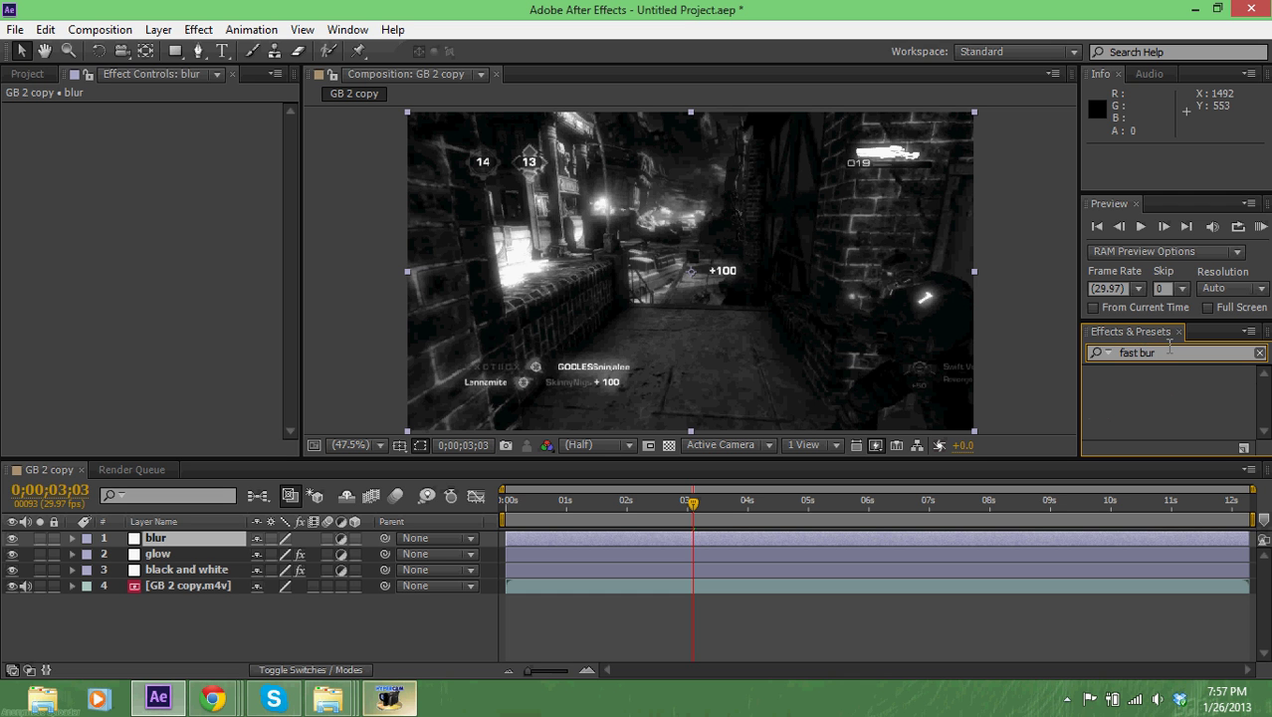
pyautogui.write('l')
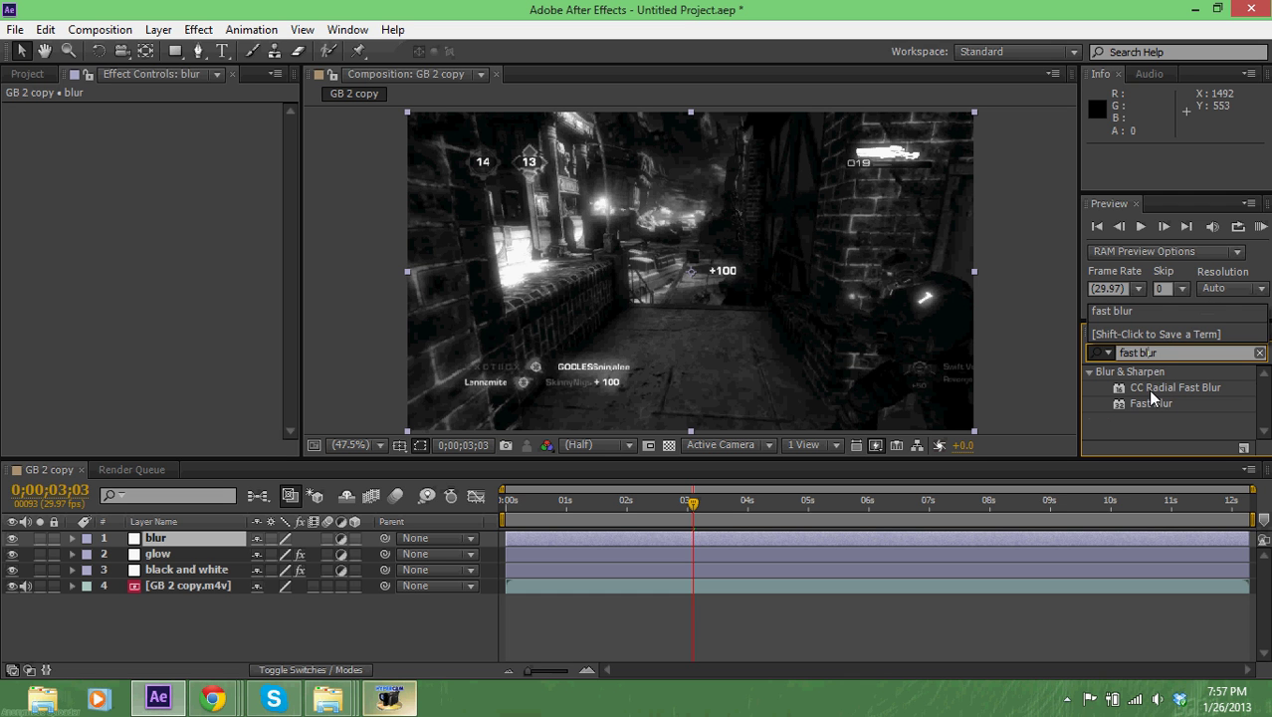
pyautogui.moveTo(1147, 403); pyautogui.dragTo(577, 382)
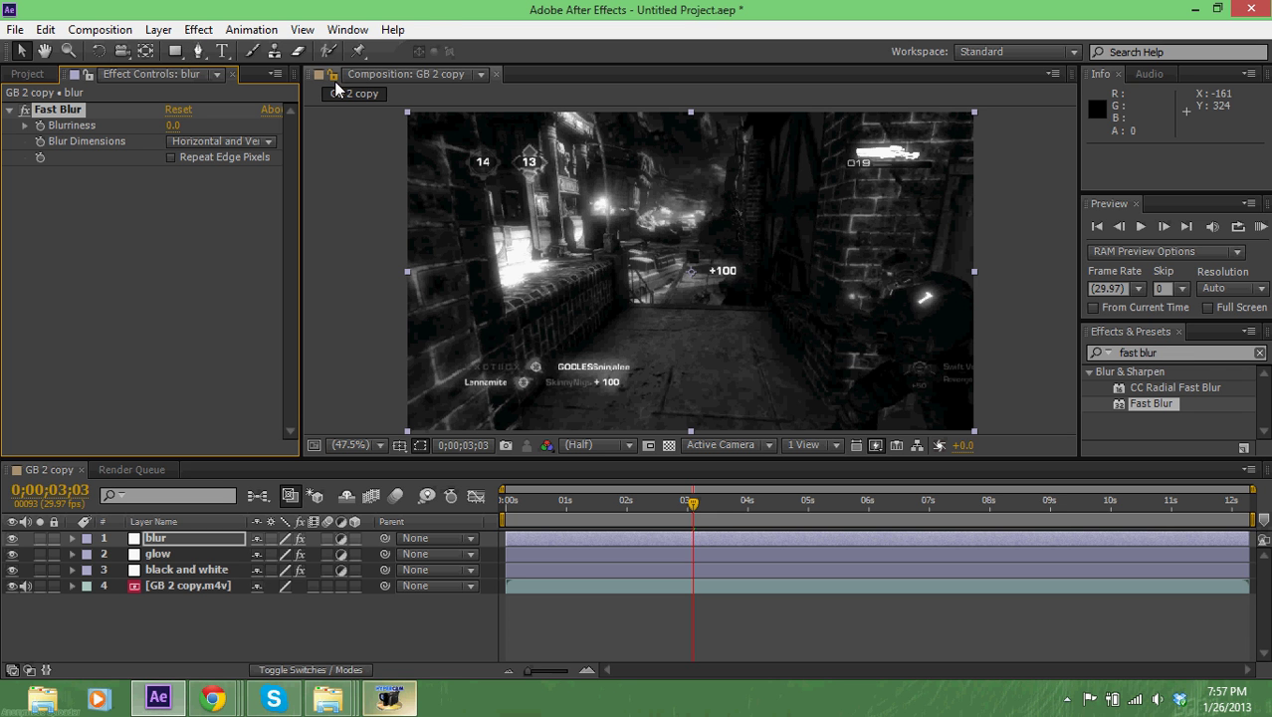
# Draw an elliptical mask across the frame on the blur layer and set Blurriness to 15
pyautogui.click(174, 55)
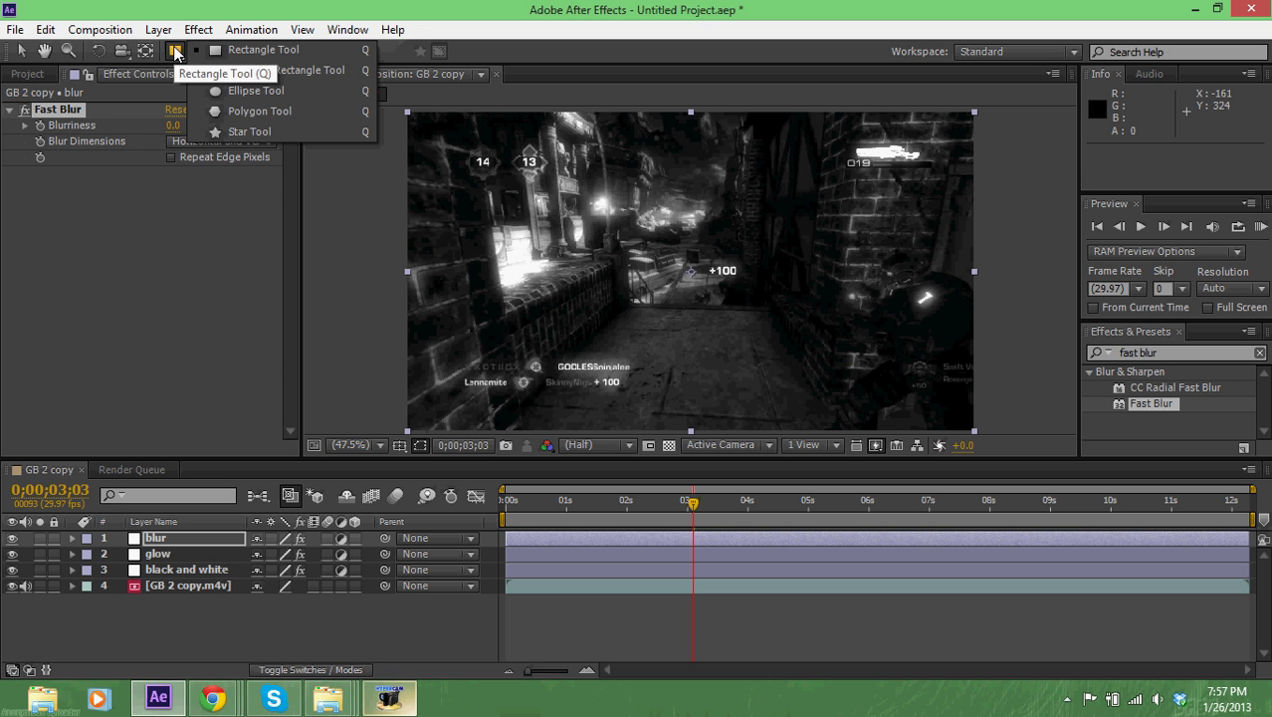
pyautogui.click(239, 91)
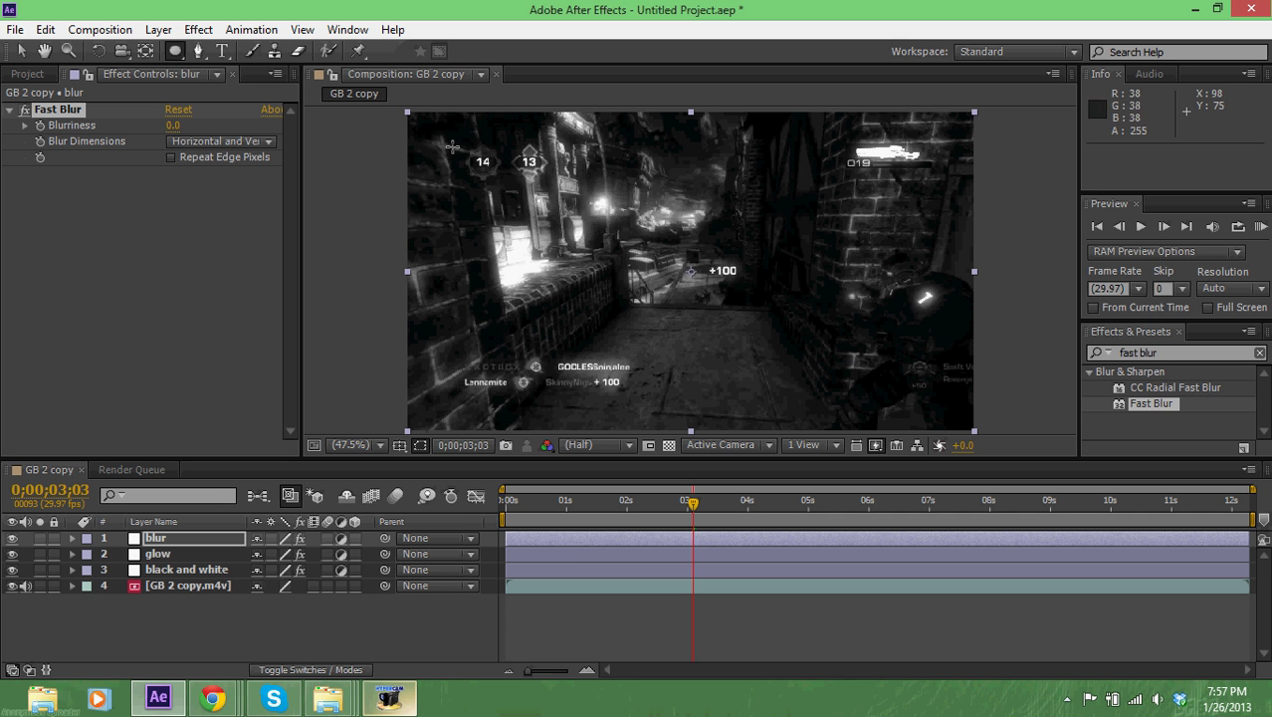
pyautogui.moveTo(444, 144); pyautogui.dragTo(939, 402)
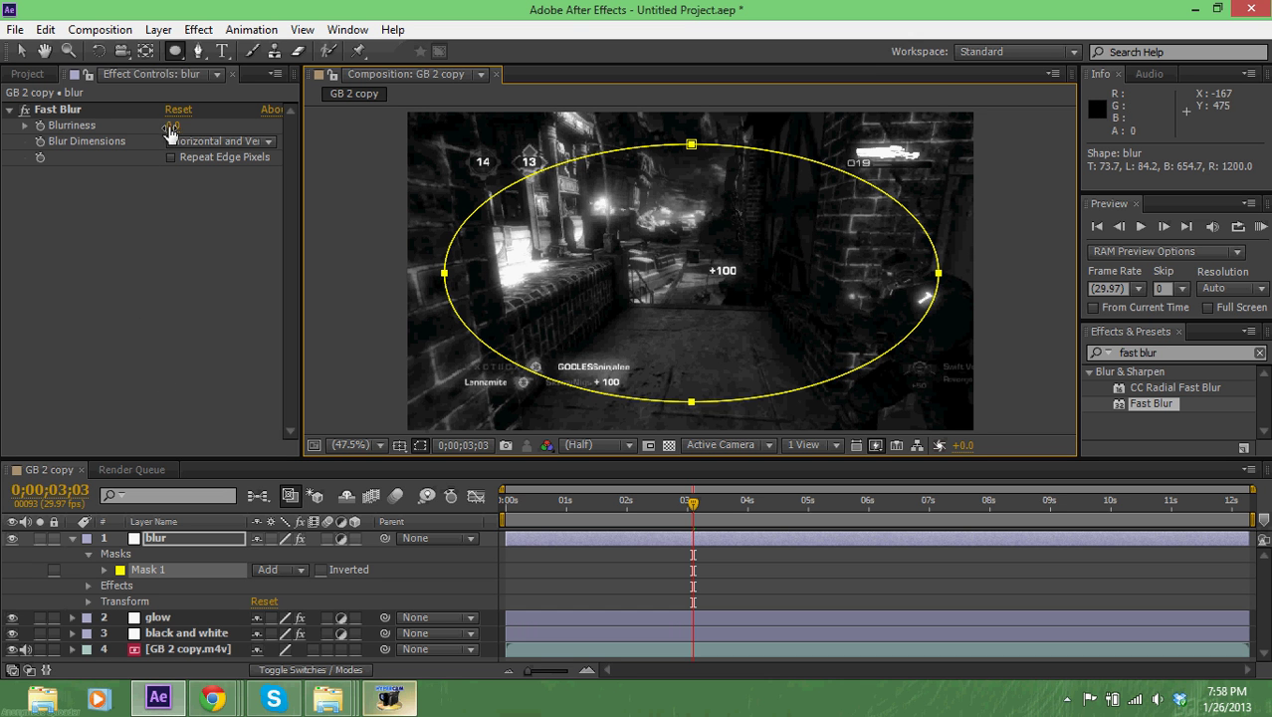
pyautogui.moveTo(171, 125); pyautogui.dragTo(177, 126)
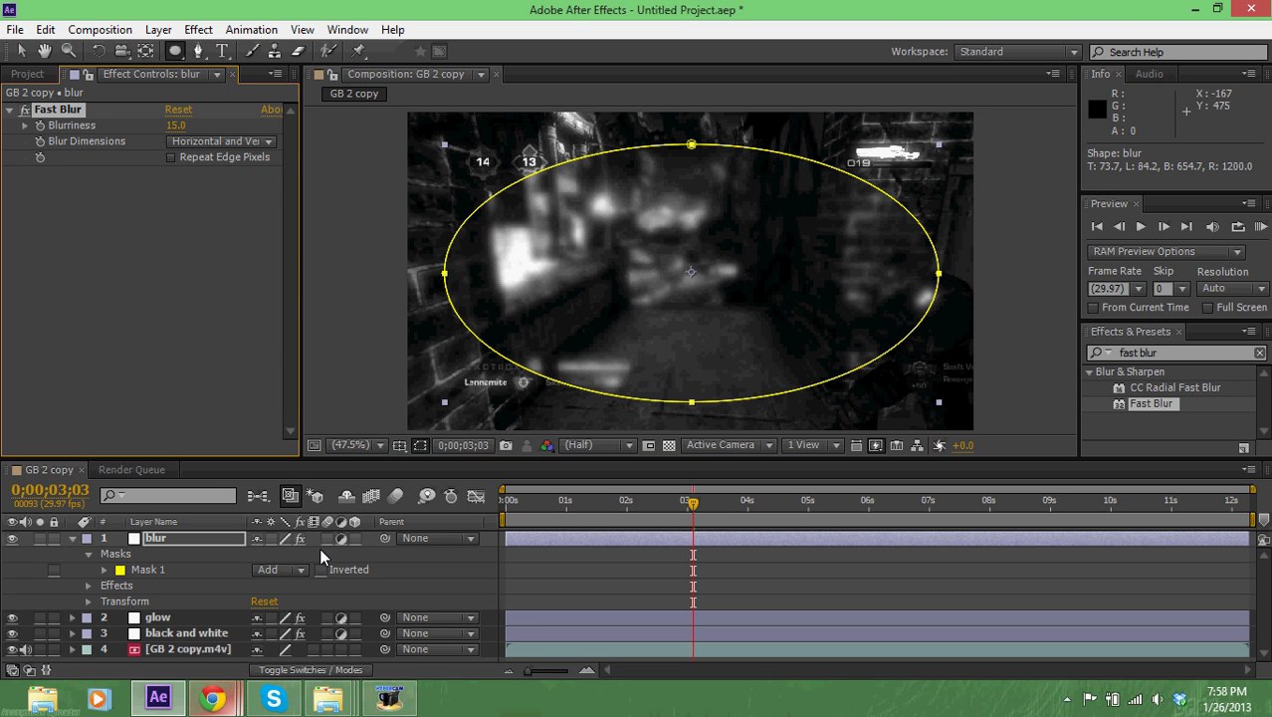
# Set Mask 1 mode to Subtract so the centre stays sharp
pyautogui.click(21, 50)
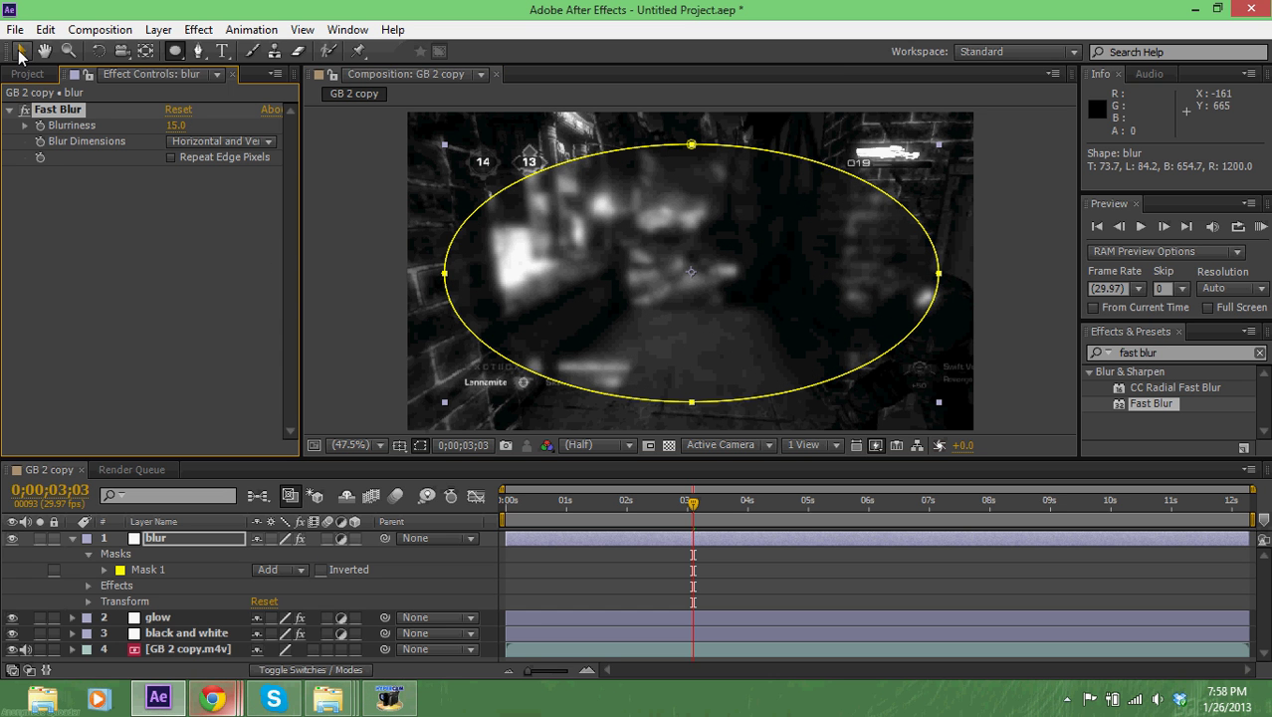
pyautogui.click(261, 572)
pyautogui.click(293, 470)
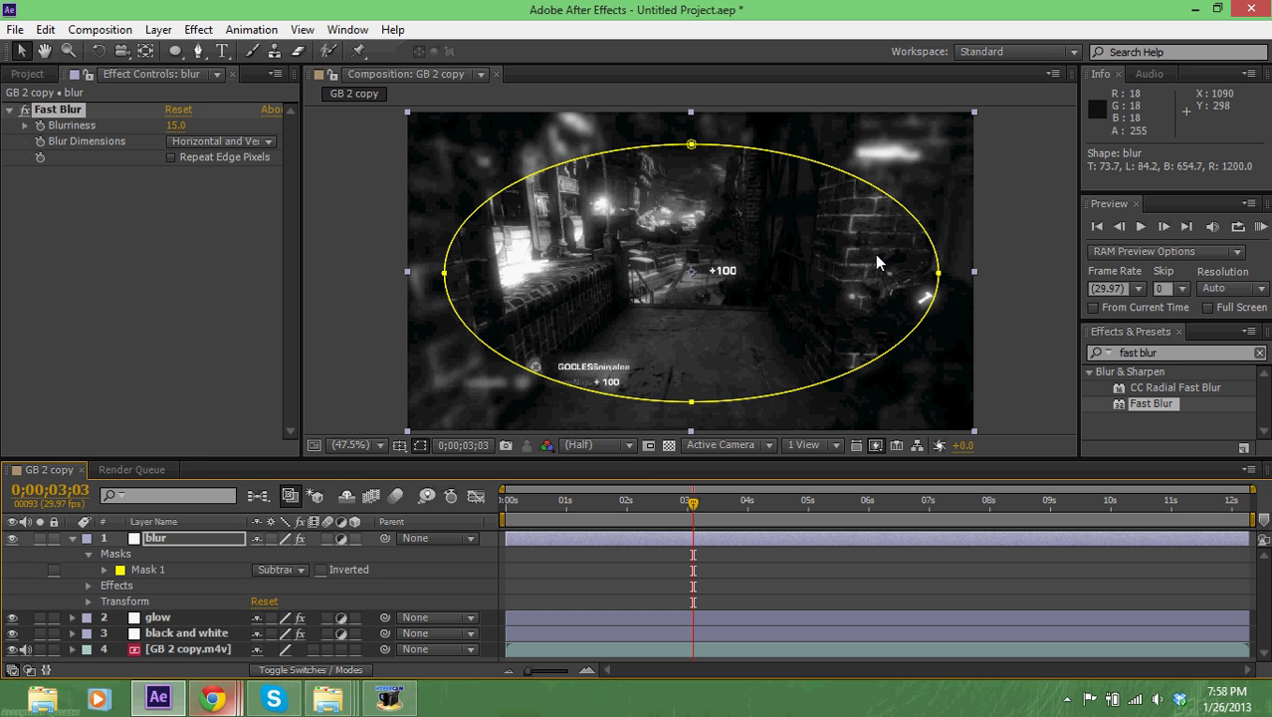
pyautogui.click(344, 306)
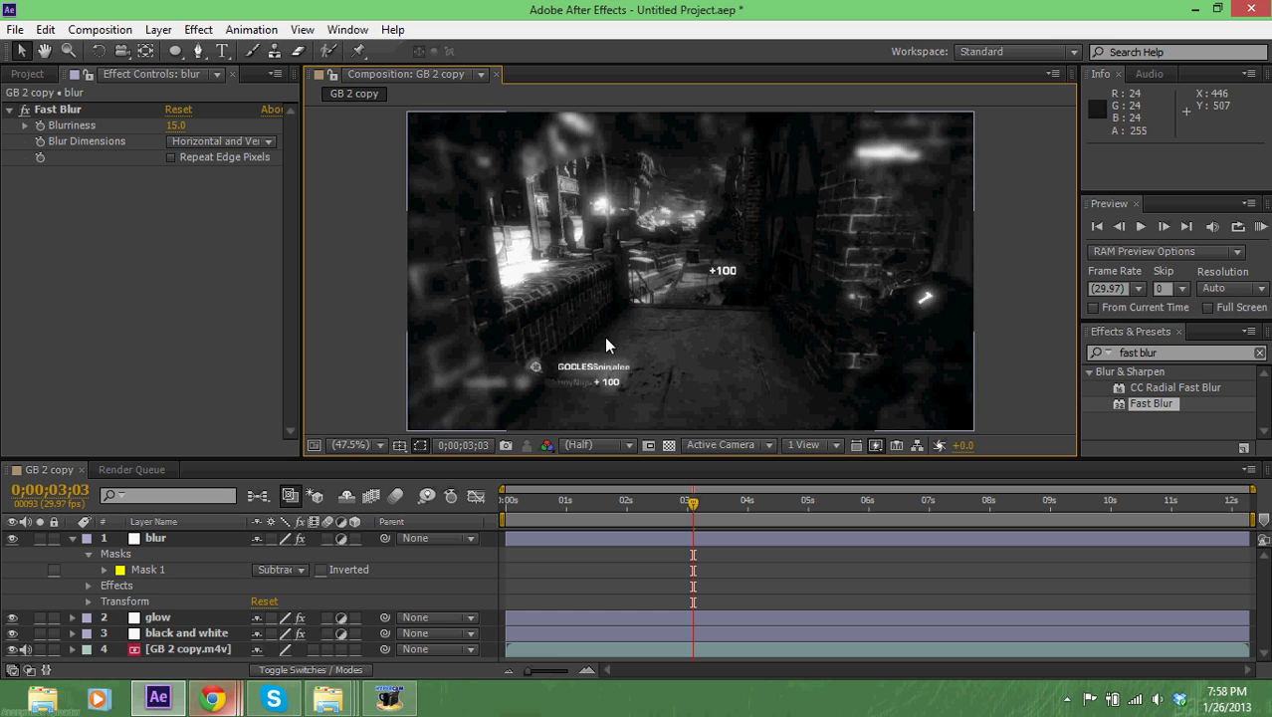
pyautogui.click(157, 545)
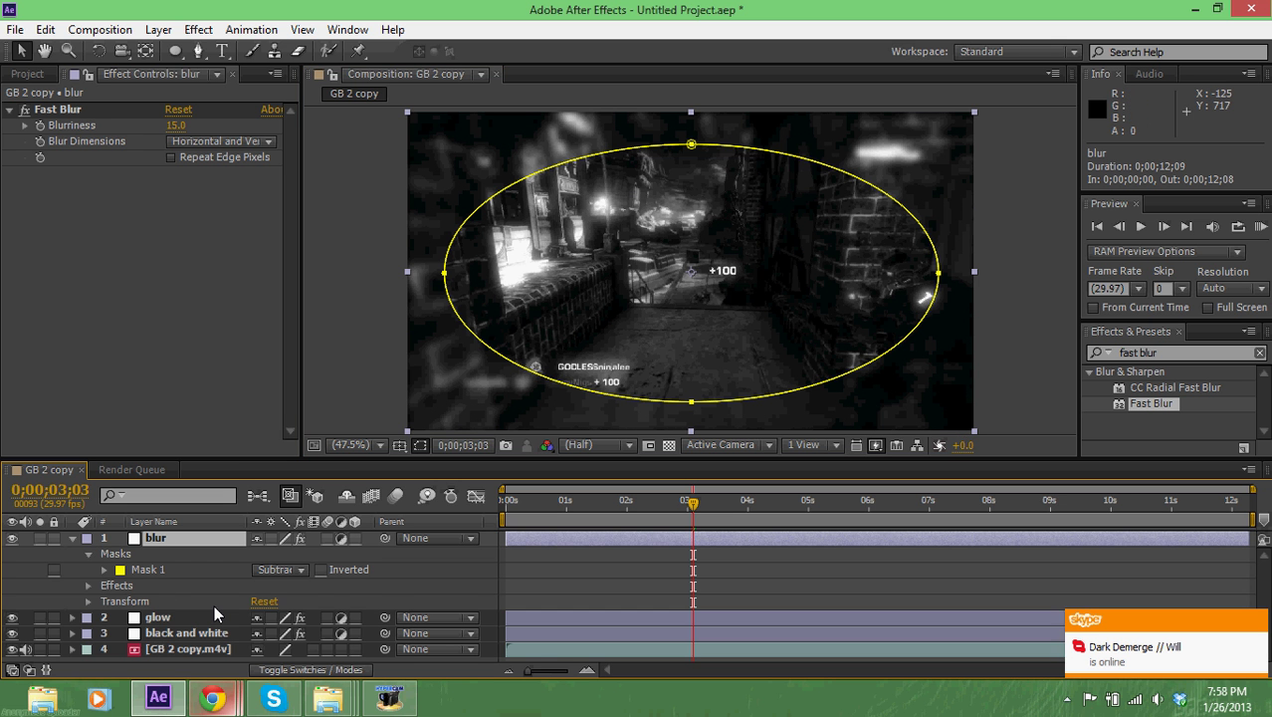
# Set the blur layer's Mask Feather to 125 pixels, after trying 100
pyautogui.press('f')
pyautogui.click(294, 570)
pyautogui.write('100')
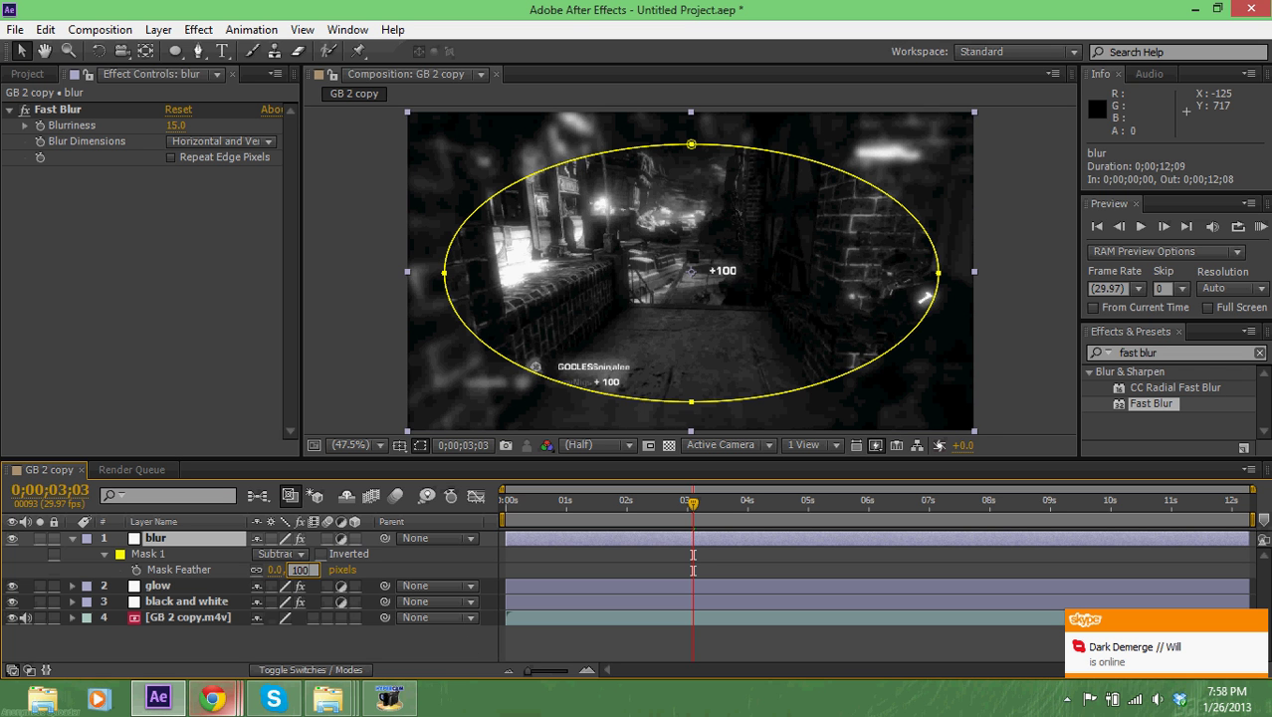
pyautogui.press('Return')
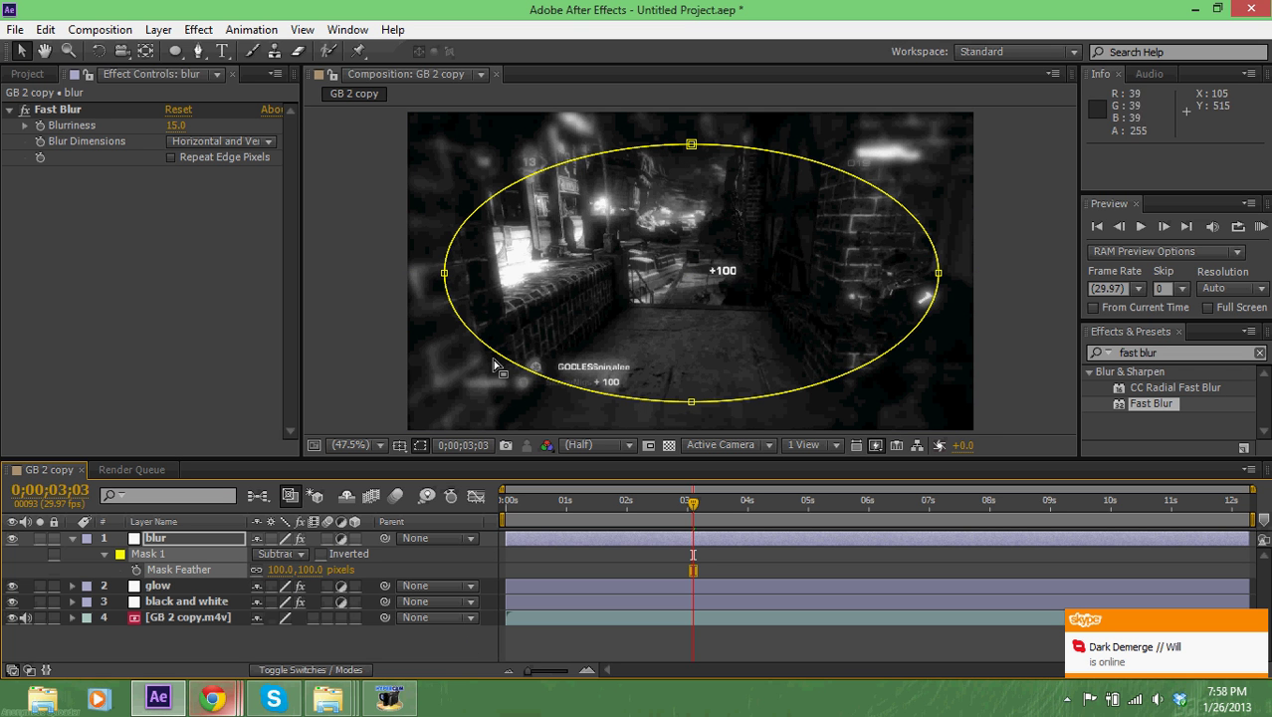
pyautogui.click(309, 274)
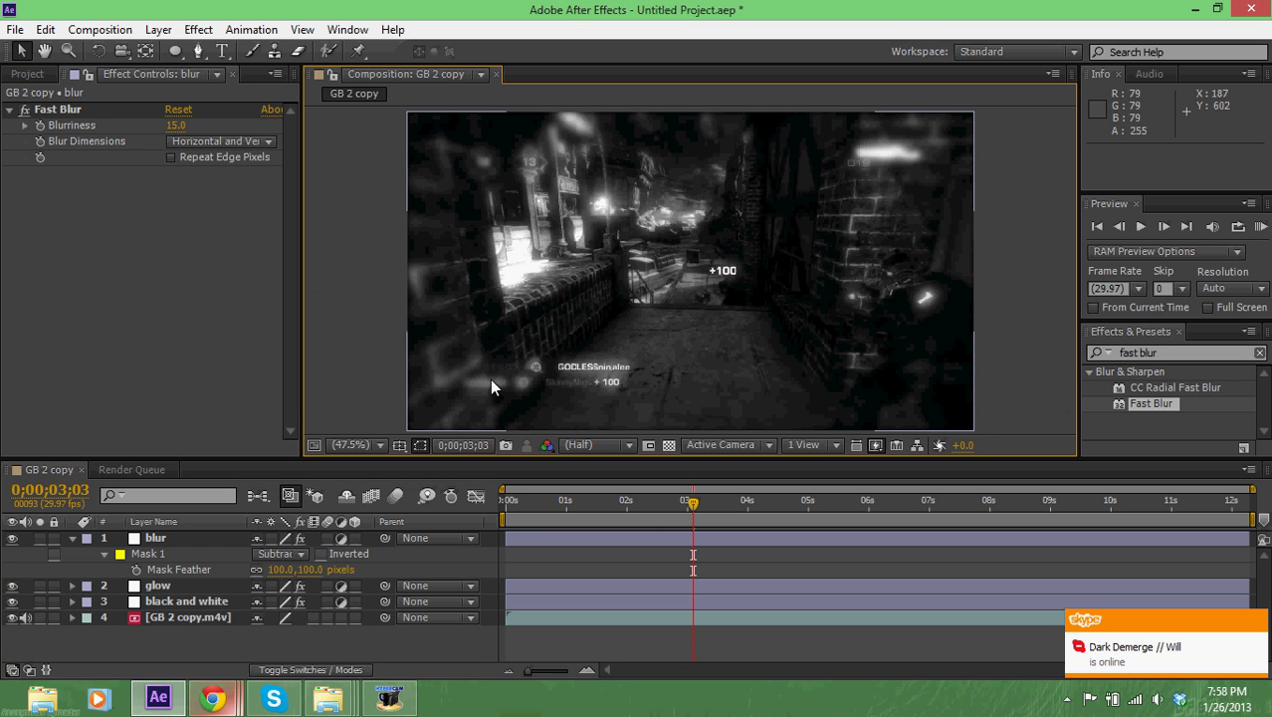
pyautogui.click(310, 570)
pyautogui.write('125')
pyautogui.press('Return')
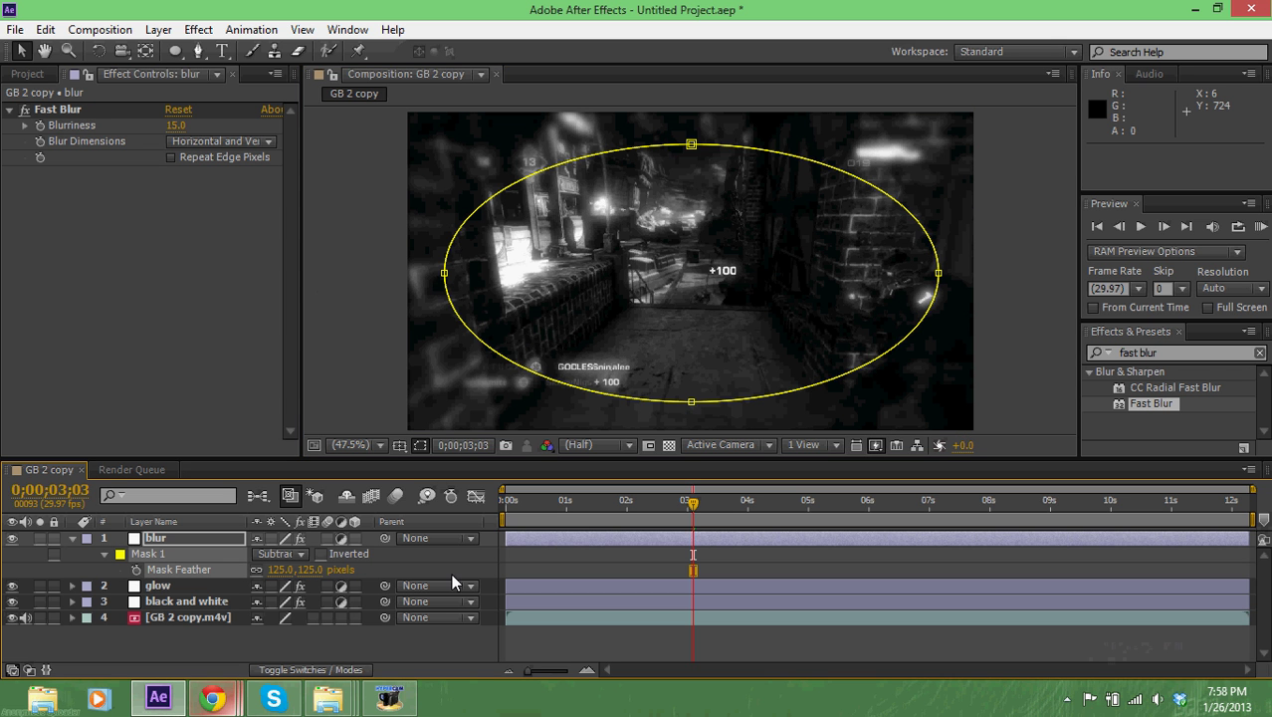
pyautogui.click(339, 216)
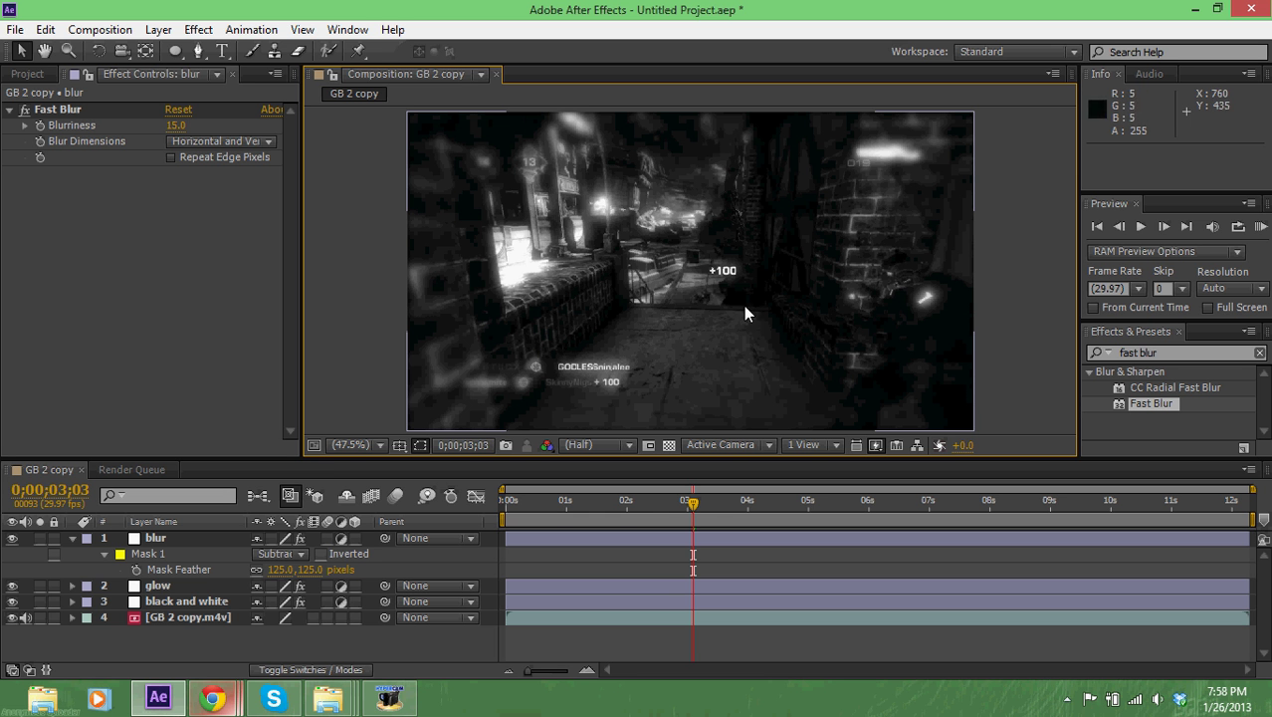
# Collapse the blur layer and scrub the clip to preview the feathered vignette
pyautogui.moveTo(694, 509)
pyautogui.mouseDown()
pyautogui.moveTo(744, 511)
pyautogui.moveTo(674, 519)
pyautogui.mouseUp()
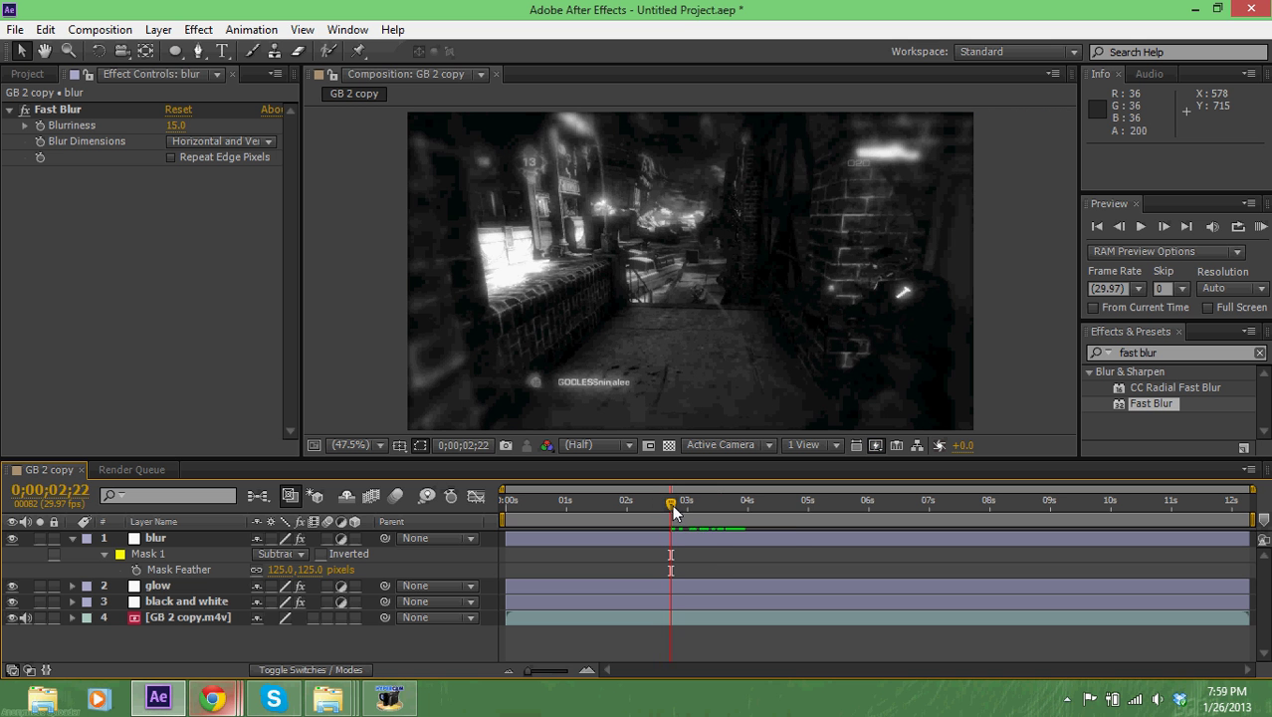
pyautogui.click(71, 538)
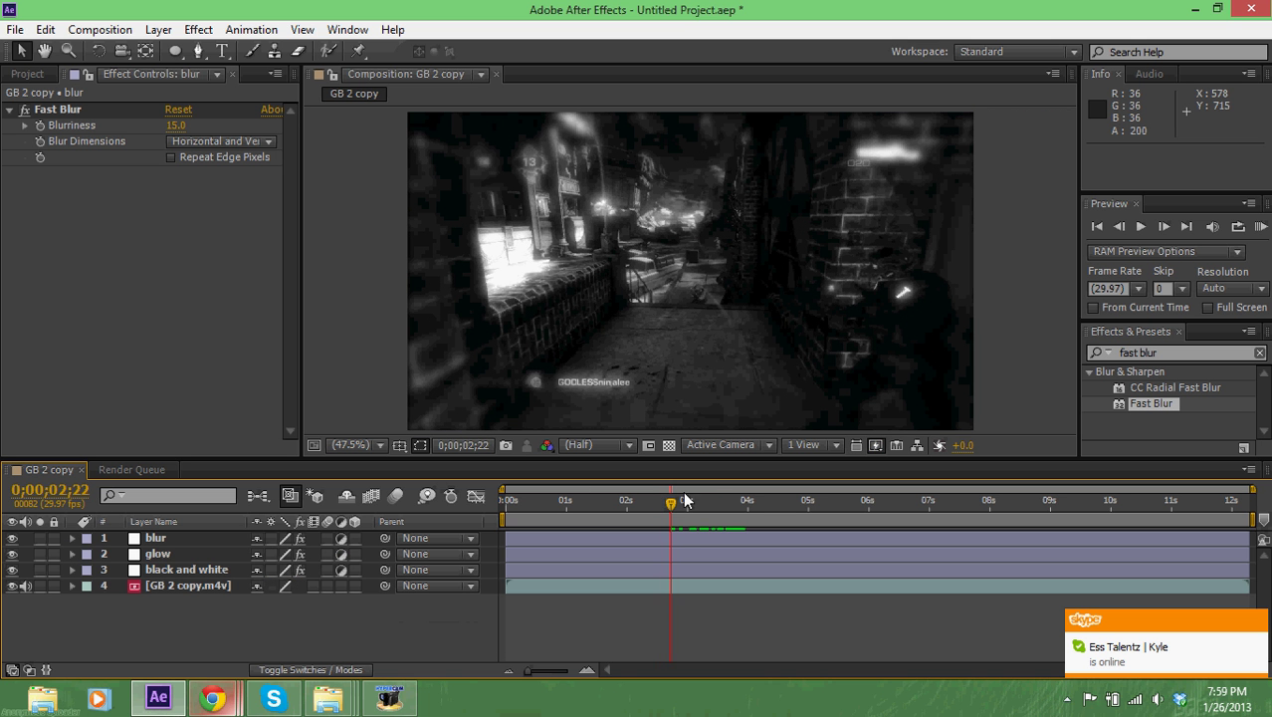
pyautogui.moveTo(671, 502)
pyautogui.mouseDown()
pyautogui.moveTo(739, 505)
pyautogui.moveTo(681, 506)
pyautogui.mouseUp()
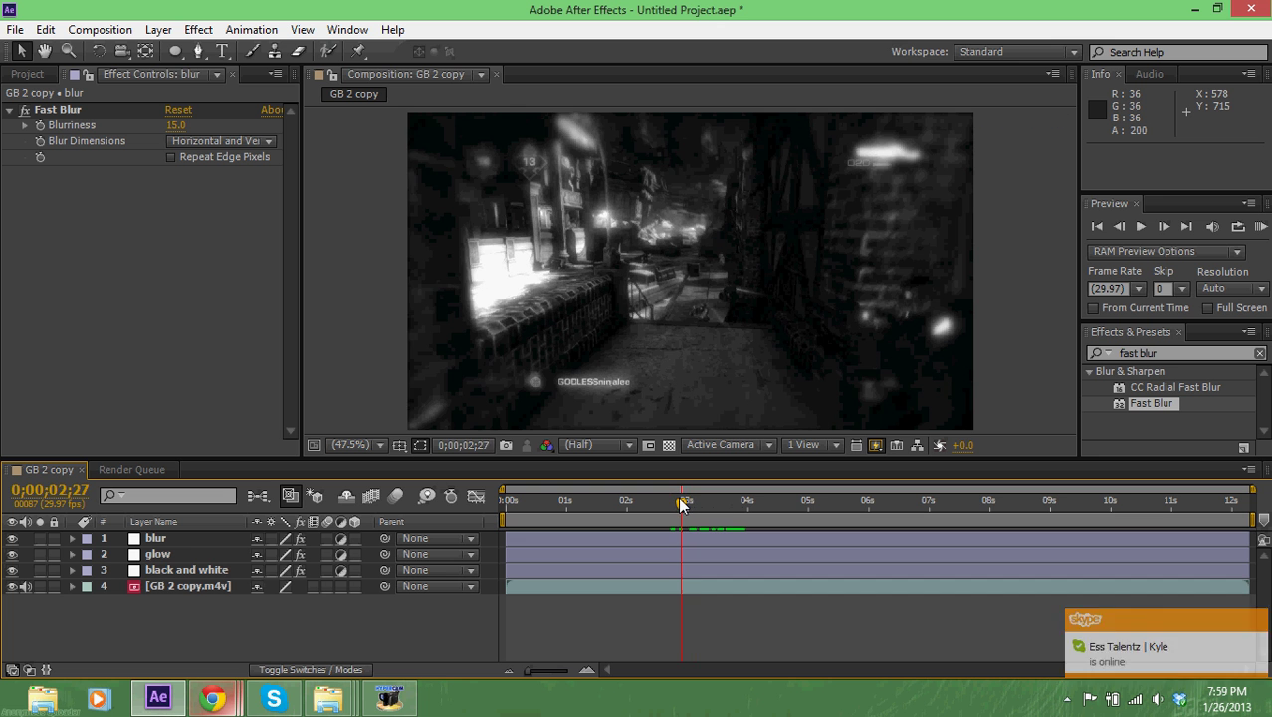
# Hide the original footage, import two Motivation - Ep 2 clips, and add MotiveZ - Ep Clip (26).mp4 to the comp
pyautogui.click(12, 585)
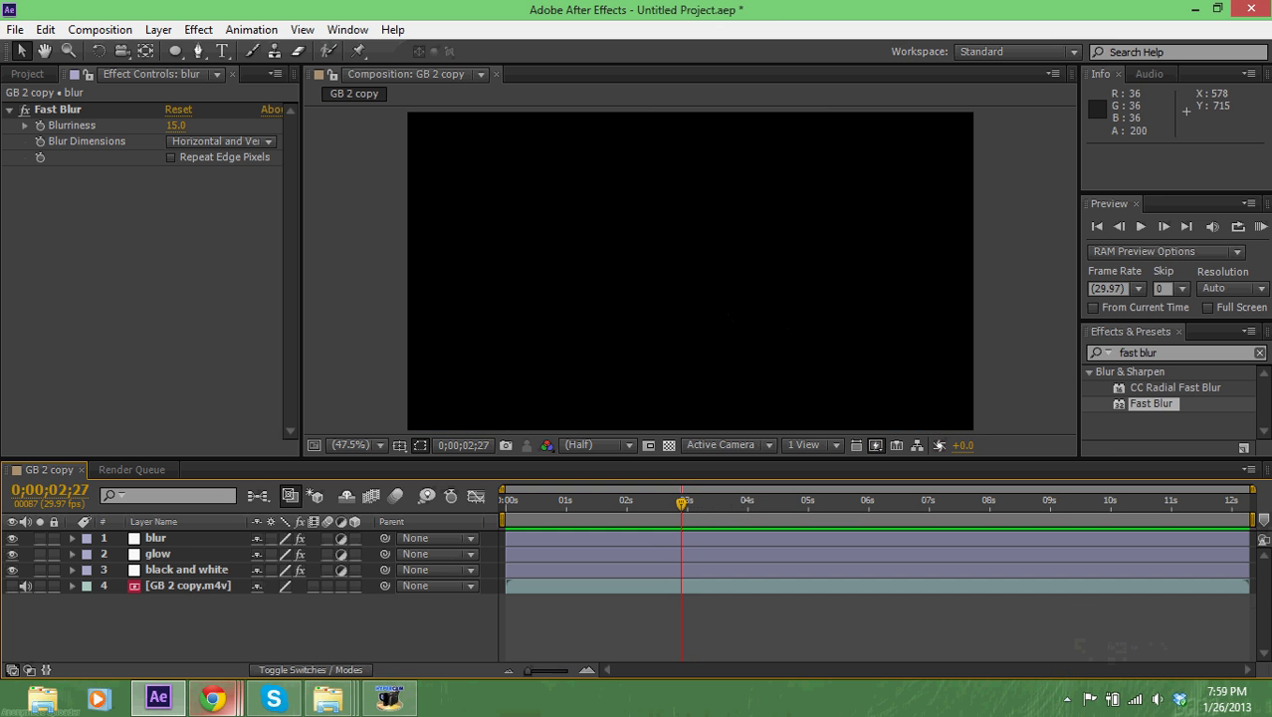
pyautogui.click(1267, 706)
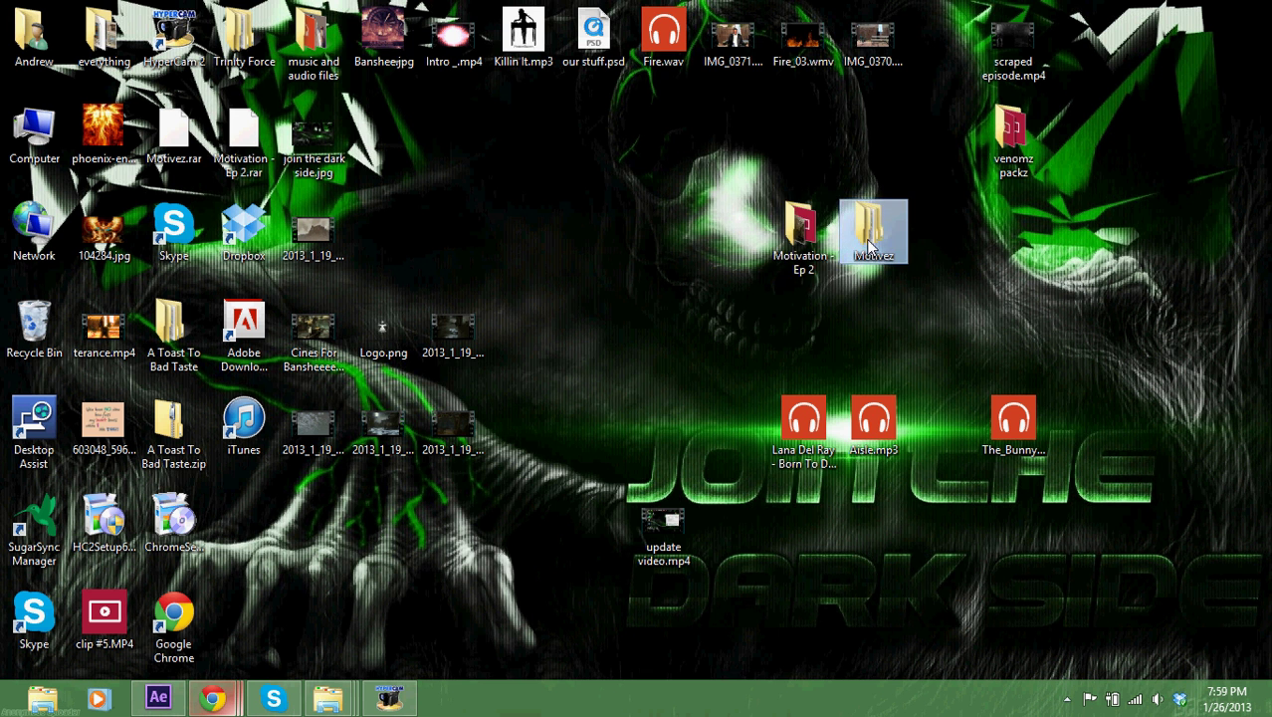
pyautogui.doubleClick(796, 260)
pyautogui.moveTo(506, 267); pyautogui.dragTo(108, 364)
pyautogui.click(42, 78)
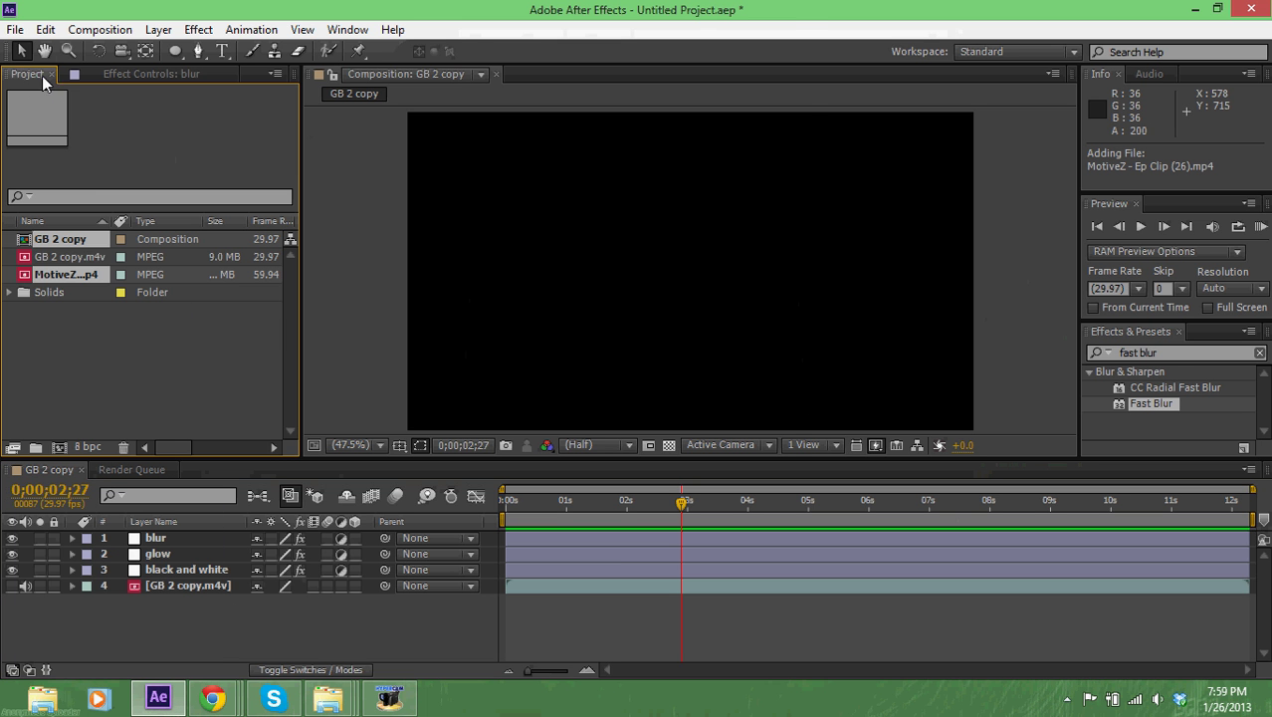
pyautogui.click(69, 330)
pyautogui.moveTo(68, 273); pyautogui.dragTo(179, 597)
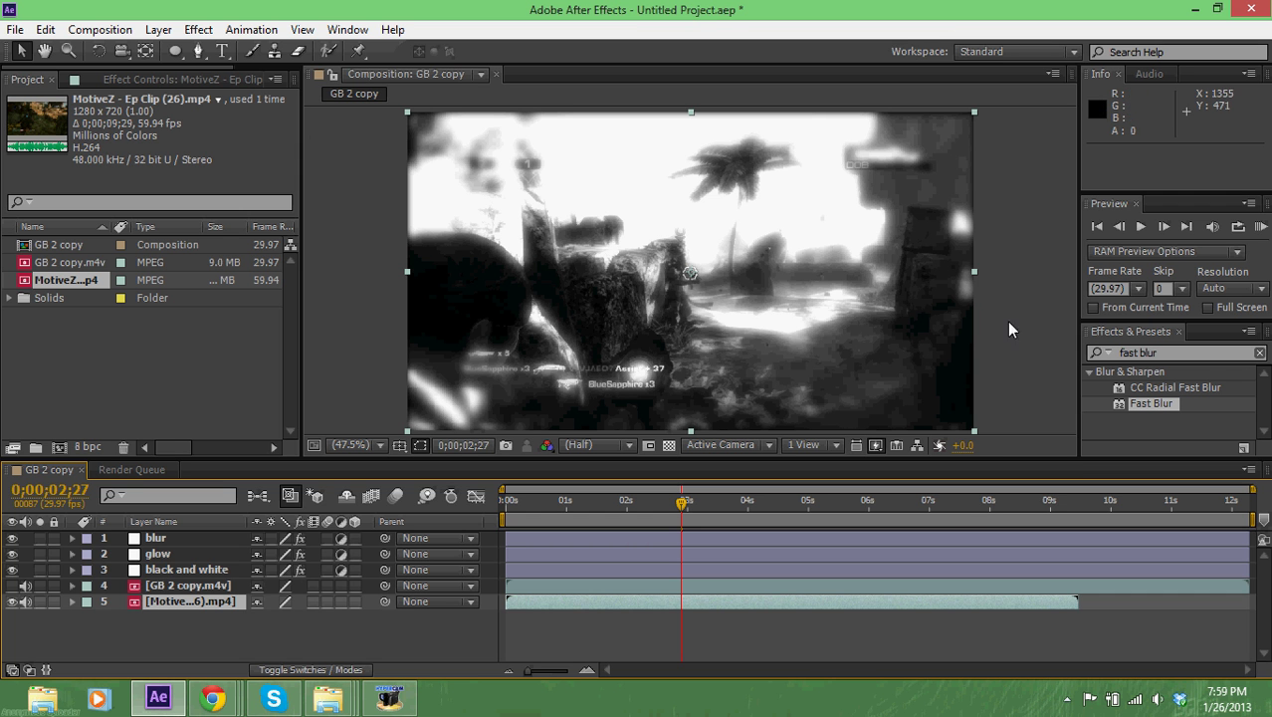
# Apply Levels to the MotiveZ layer with Input White 380 and Input Black 0, then preview
pyautogui.click(1165, 350)
pyautogui.write('level')
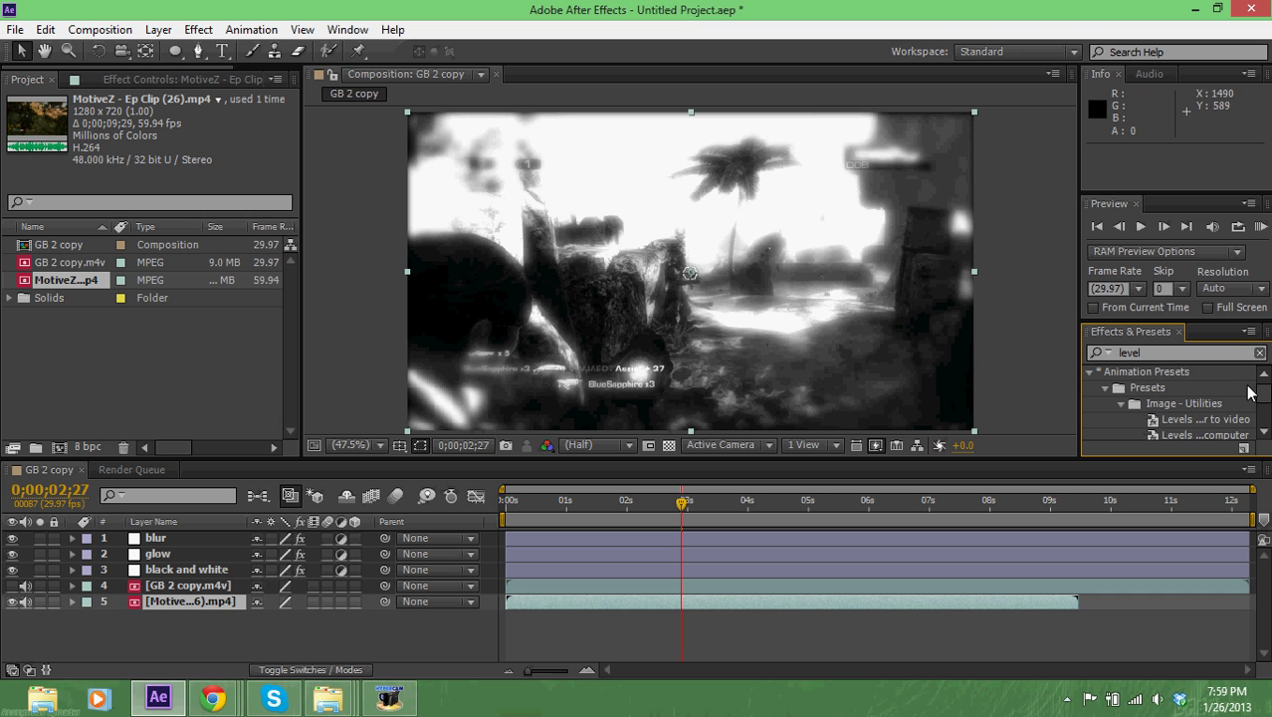
pyautogui.moveTo(1262, 396); pyautogui.dragTo(888, 602)
pyautogui.moveTo(170, 261); pyautogui.dragTo(213, 277)
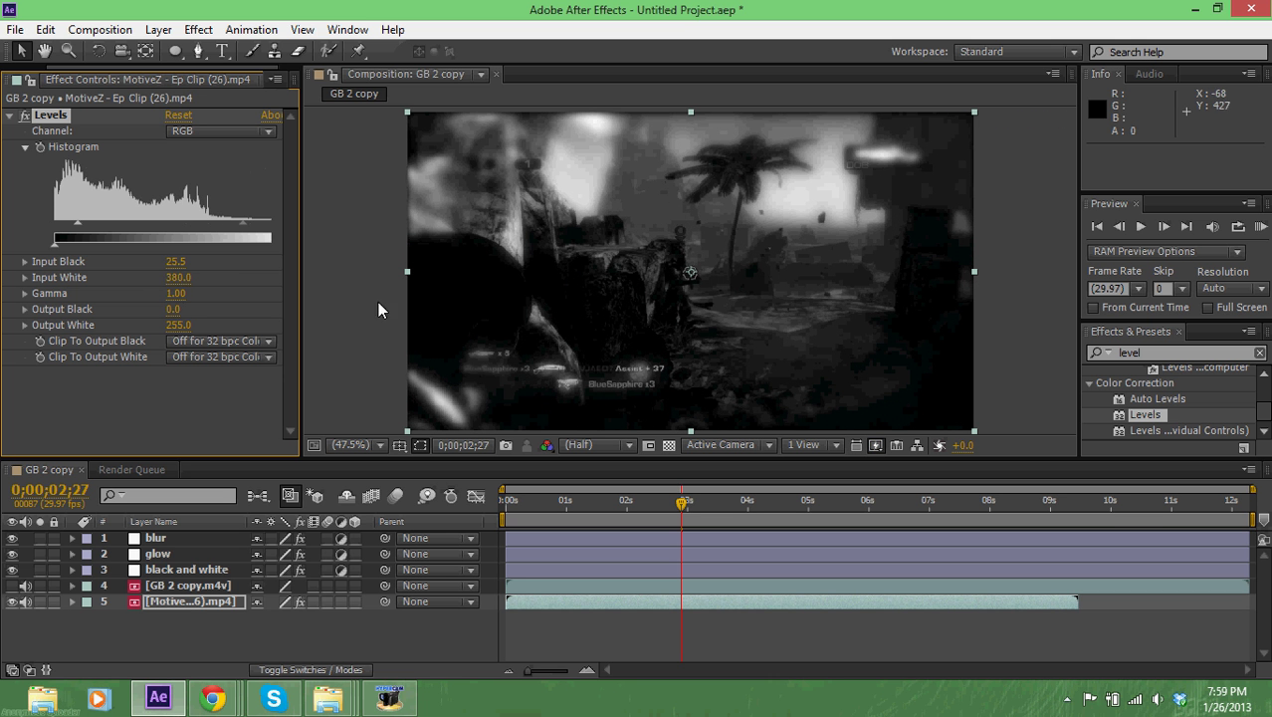
pyautogui.click(178, 262)
pyautogui.press('Return')
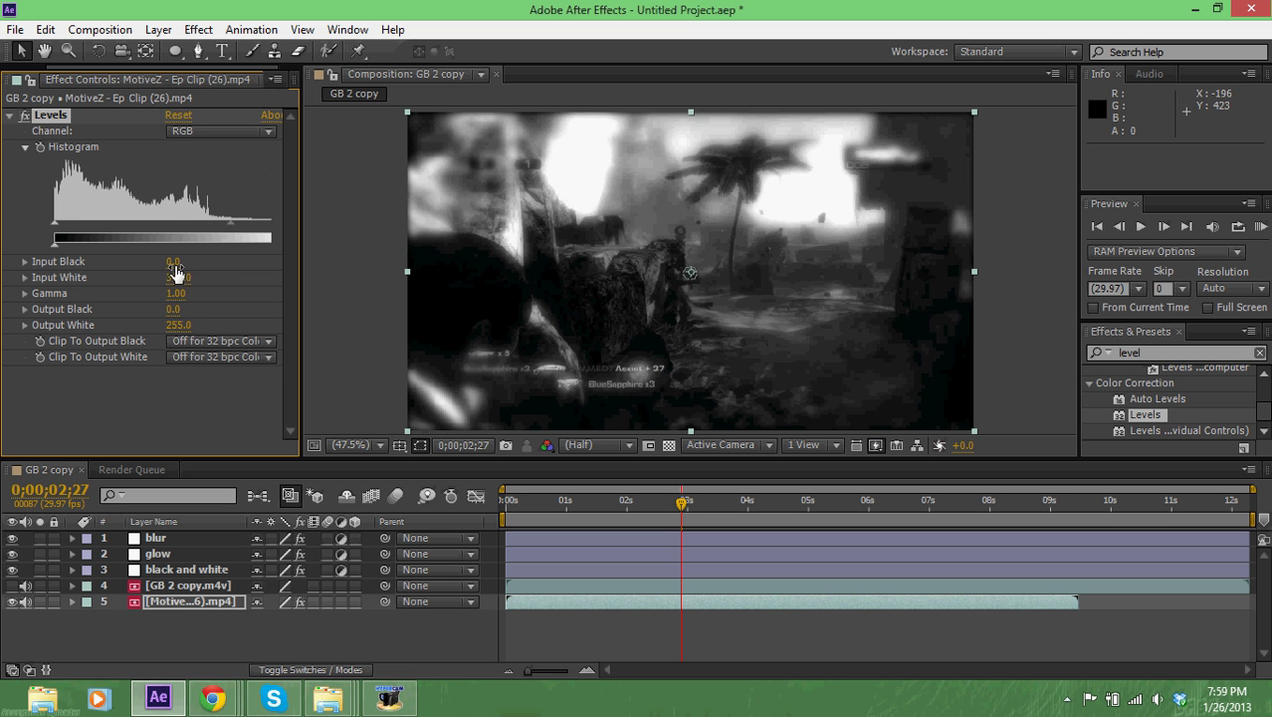
pyautogui.moveTo(681, 507); pyautogui.dragTo(526, 509)
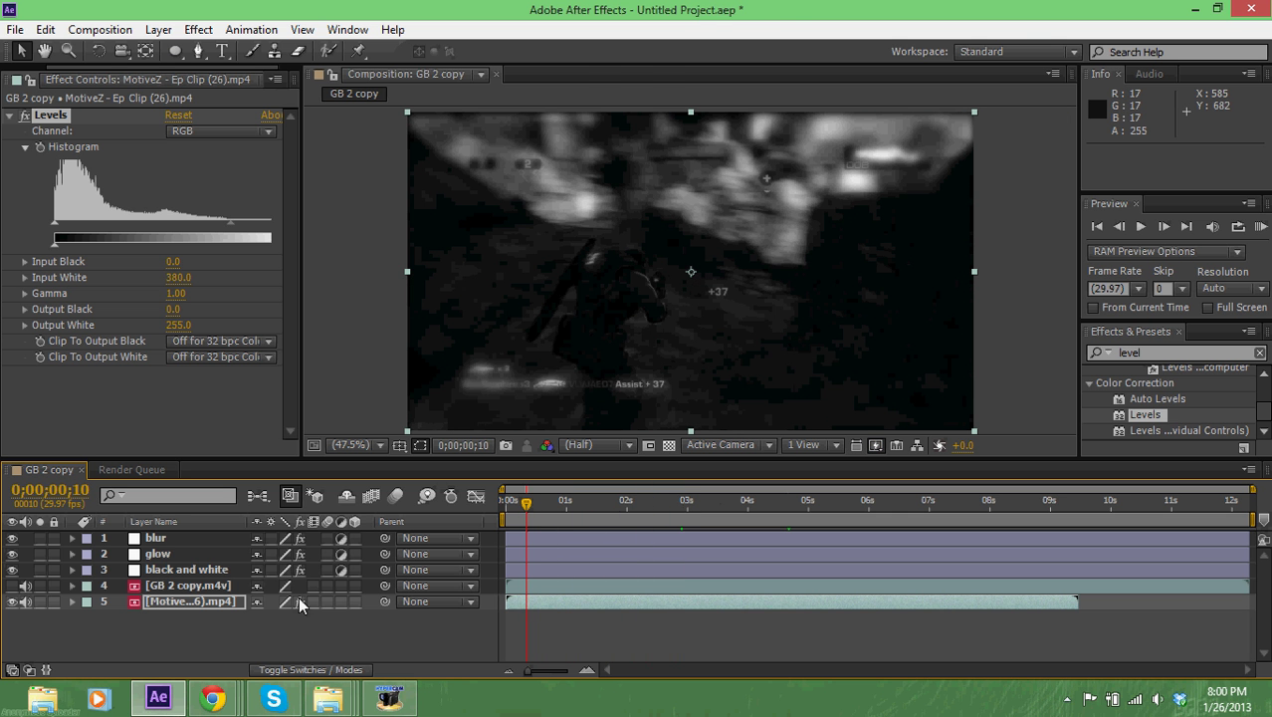
# Delete the MotiveZ layer, unhide the gameplay footage layer, and scrub to about 0;00;02;04
pyautogui.click(208, 600)
pyautogui.press('Delete')
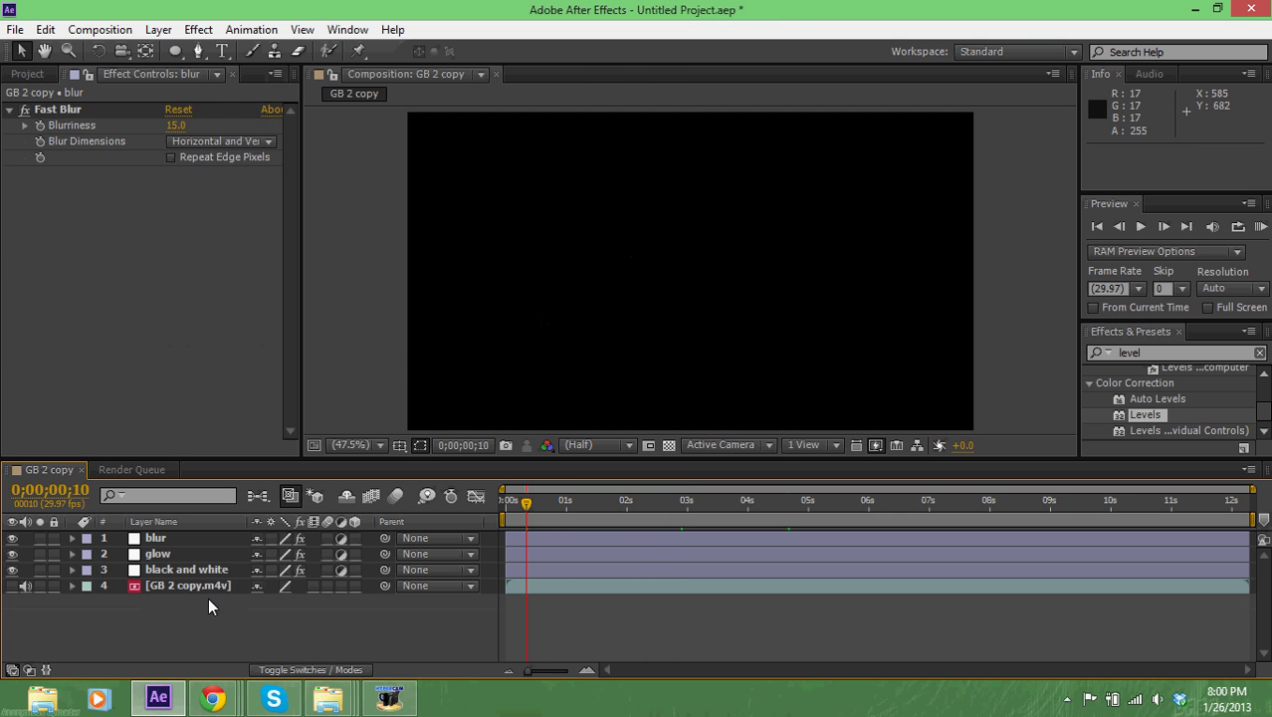
pyautogui.click(208, 591)
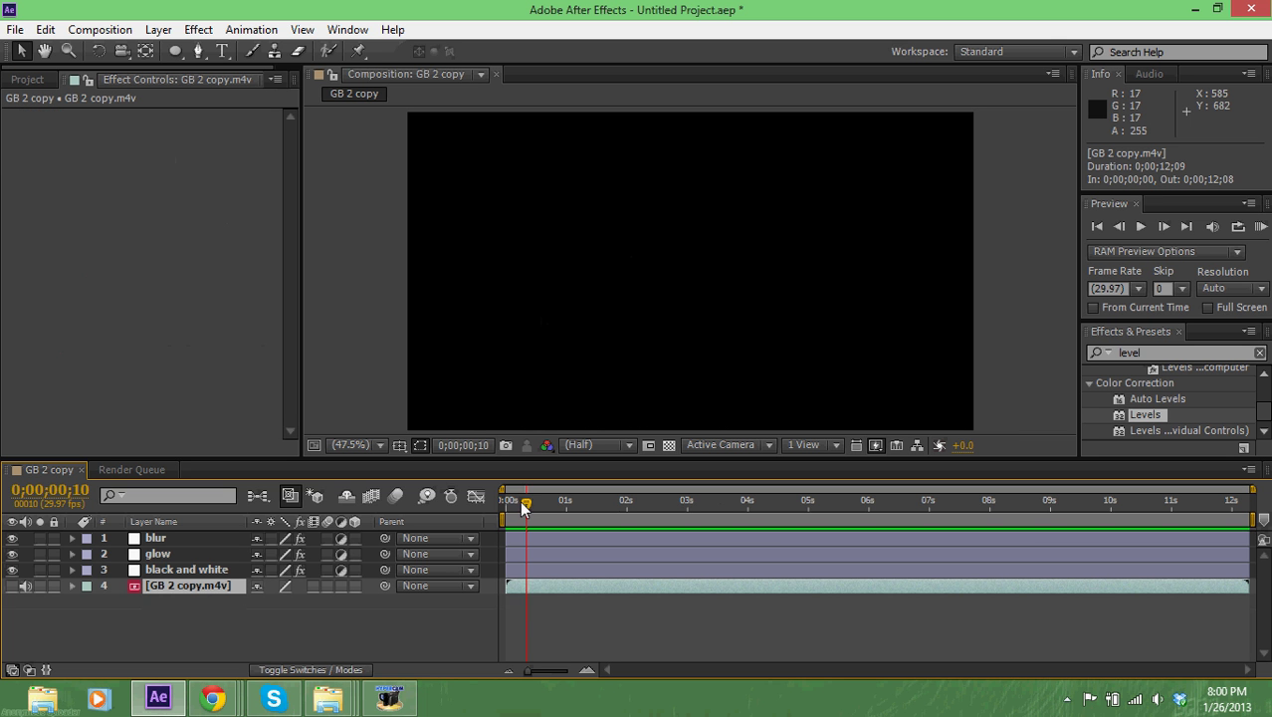
pyautogui.moveTo(524, 506); pyautogui.dragTo(627, 501)
pyautogui.click(12, 585)
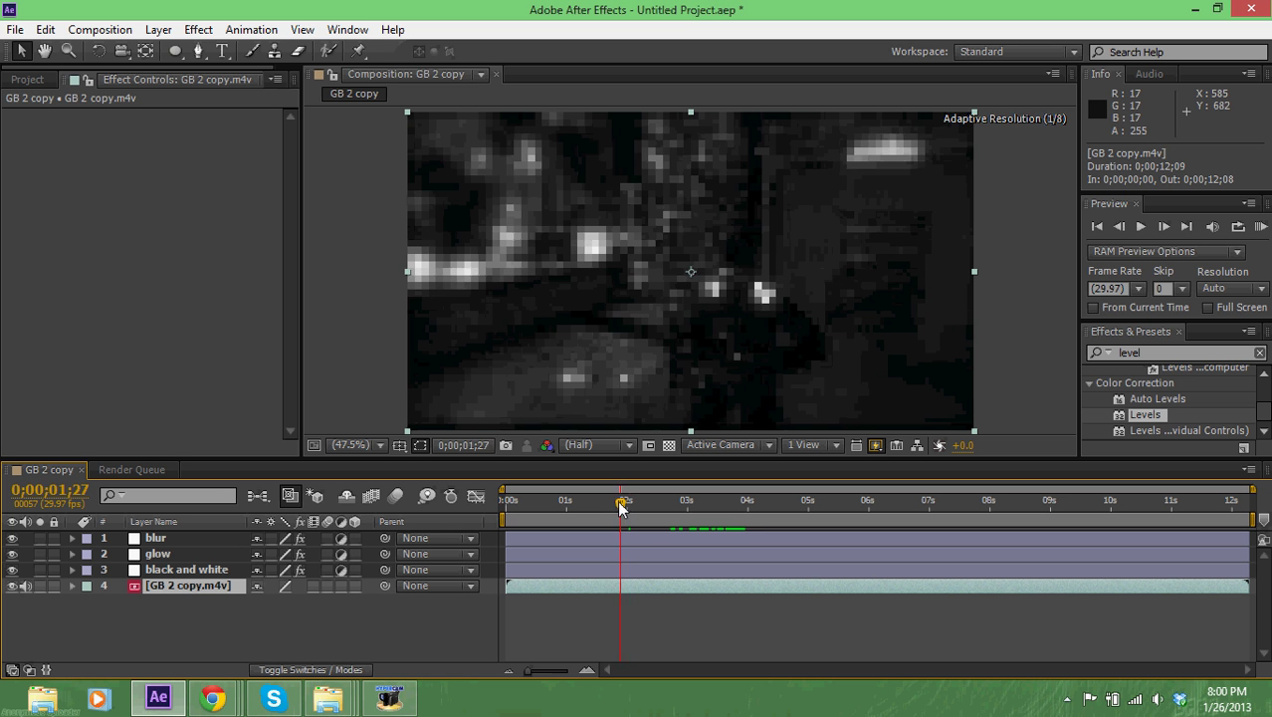
pyautogui.moveTo(627, 508); pyautogui.dragTo(630, 508)
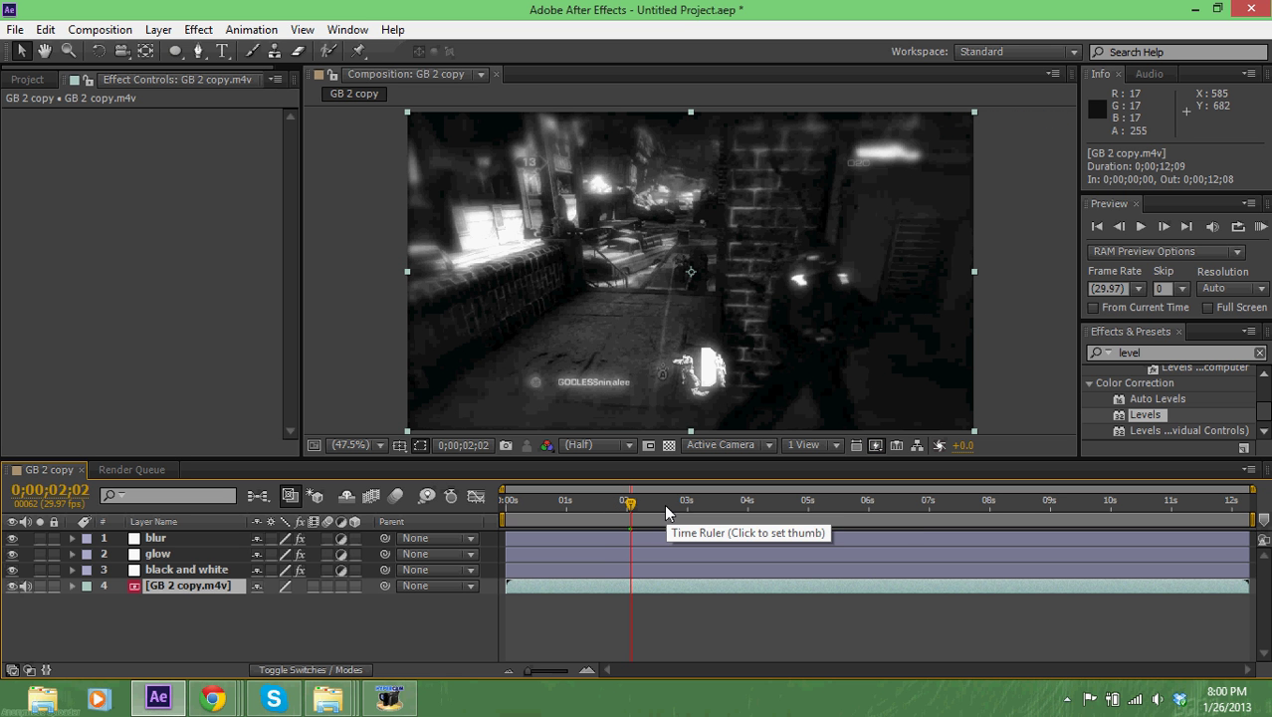
pyautogui.moveTo(630, 505)
pyautogui.mouseDown()
pyautogui.moveTo(614, 508)
pyautogui.moveTo(640, 507)
pyautogui.mouseUp()
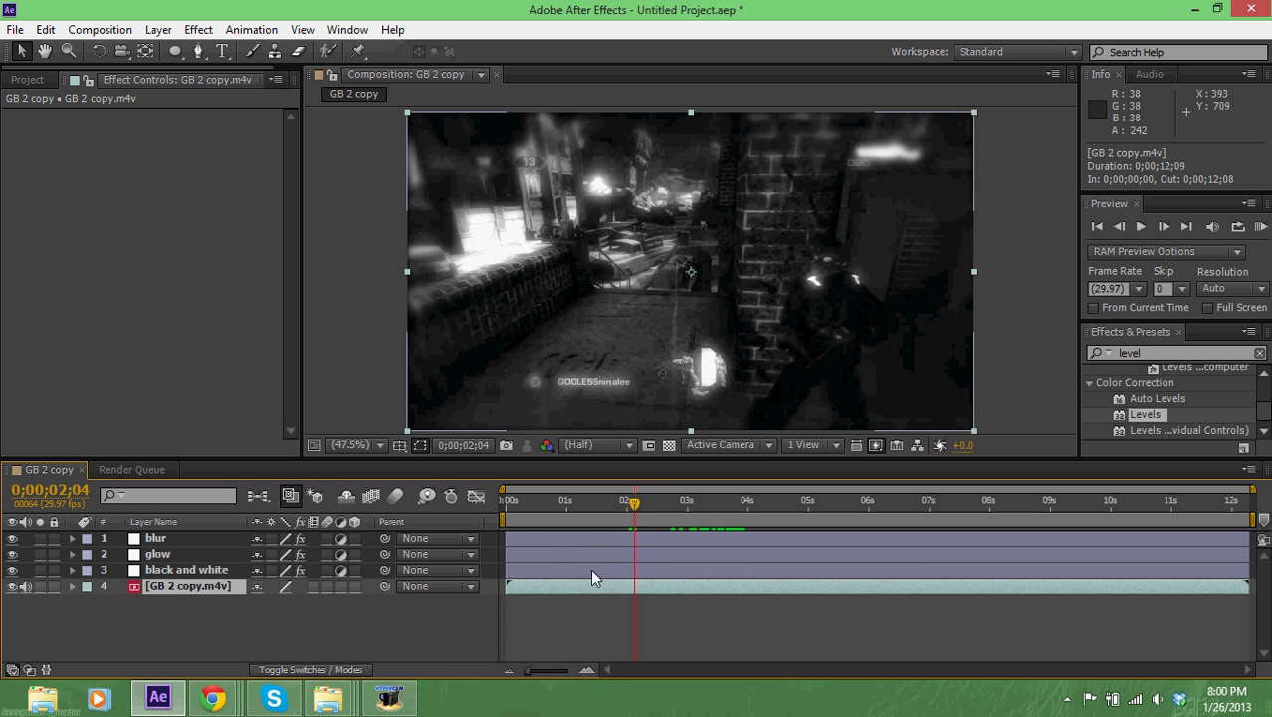
# Apply Time > Freeze Frame to the GB 2 copy layer at 0;00;02;04, then scrub to verify
pyautogui.rightClick(641, 589)
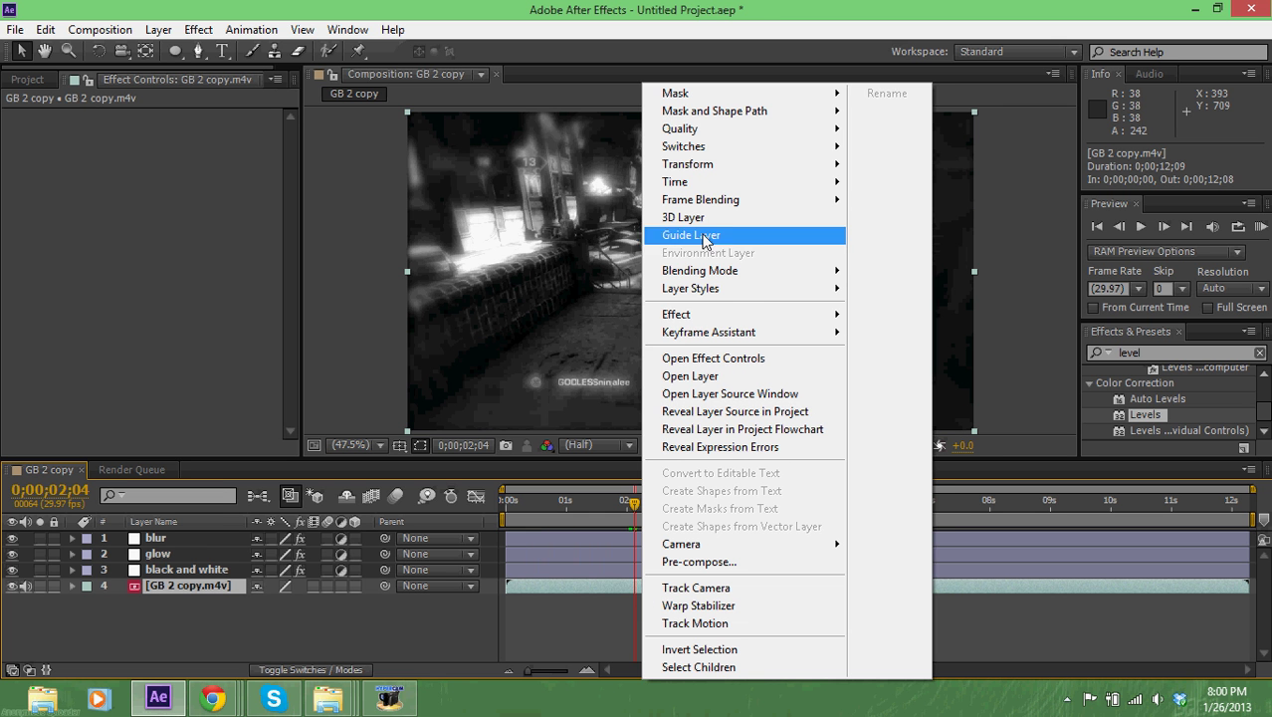
pyautogui.moveTo(696, 183)
pyautogui.click(897, 247)
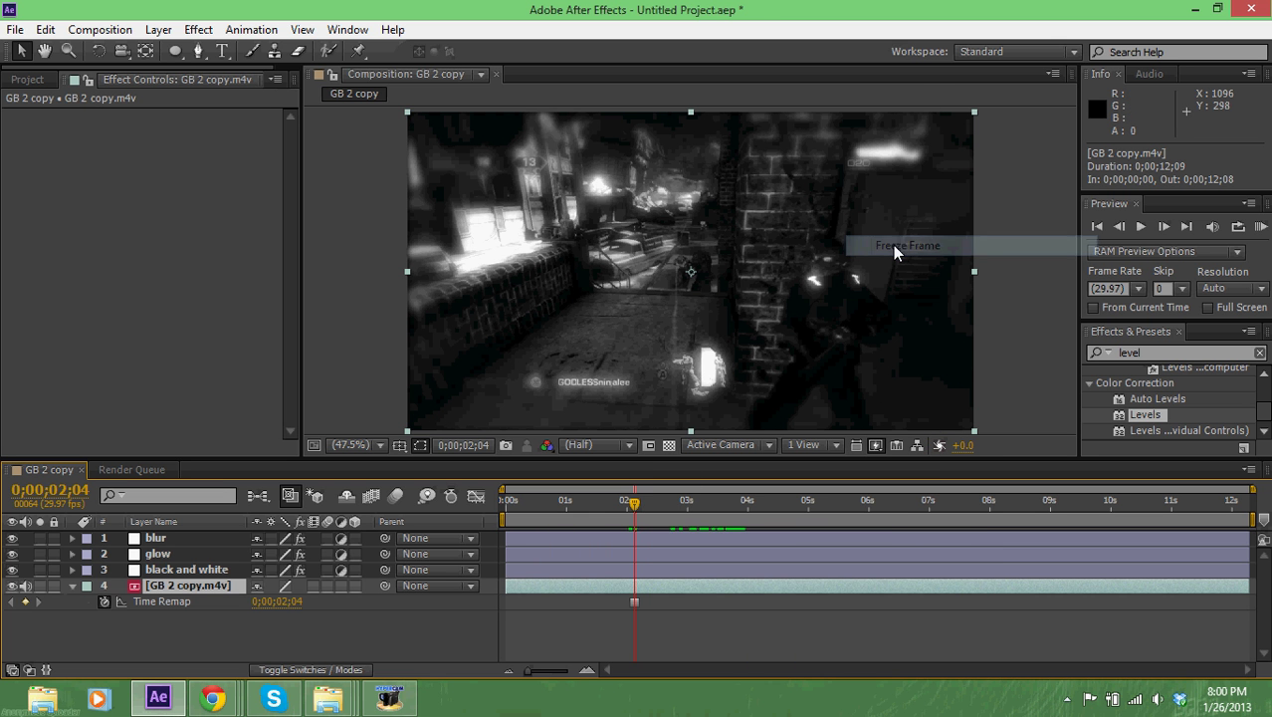
pyautogui.moveTo(631, 504)
pyautogui.mouseDown()
pyautogui.moveTo(697, 504)
pyautogui.moveTo(611, 505)
pyautogui.moveTo(628, 503)
pyautogui.mouseUp()
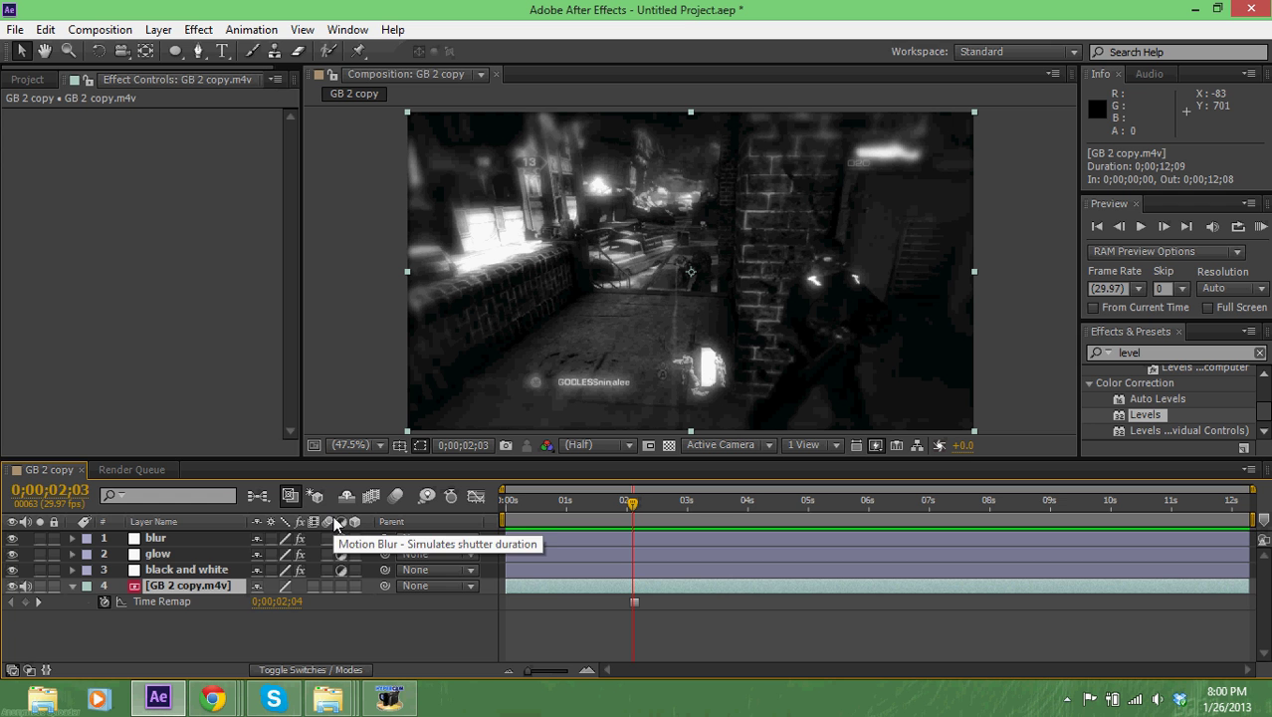
# Add a new adjustment layer named 'color' above the clip
pyautogui.hotkey('ctrl', 'alt', 'y')
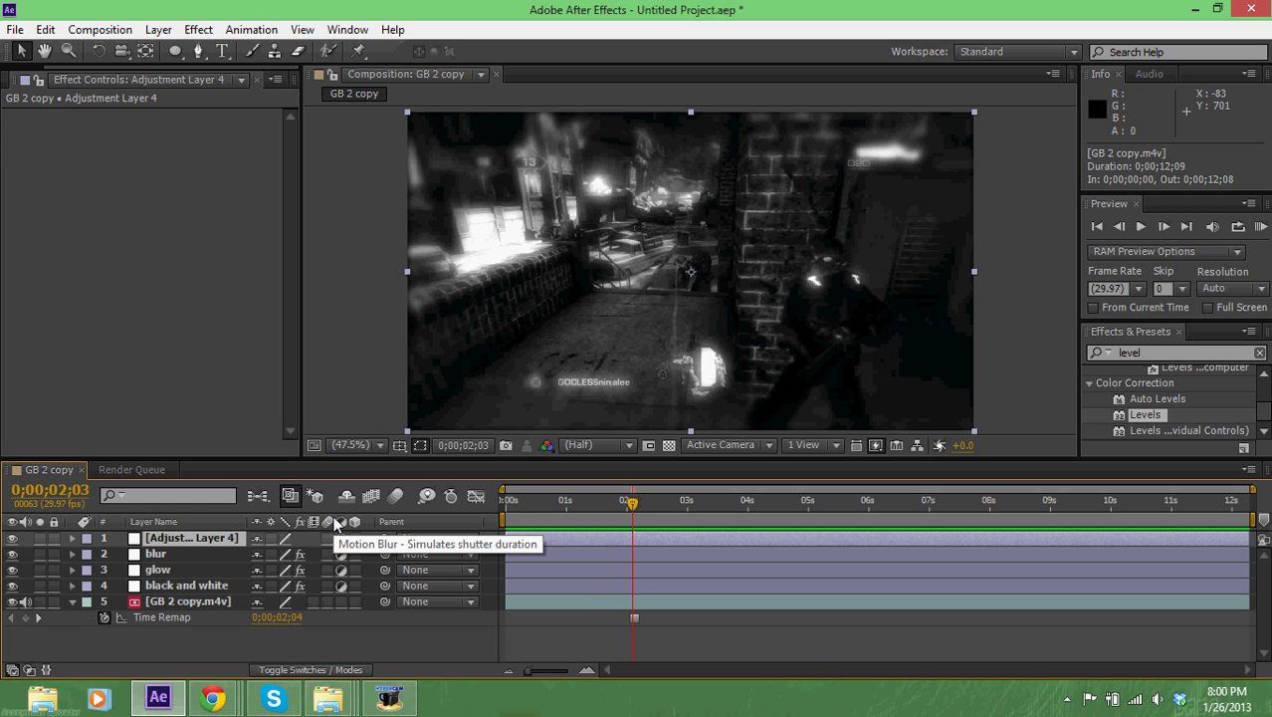
pyautogui.press('Return')
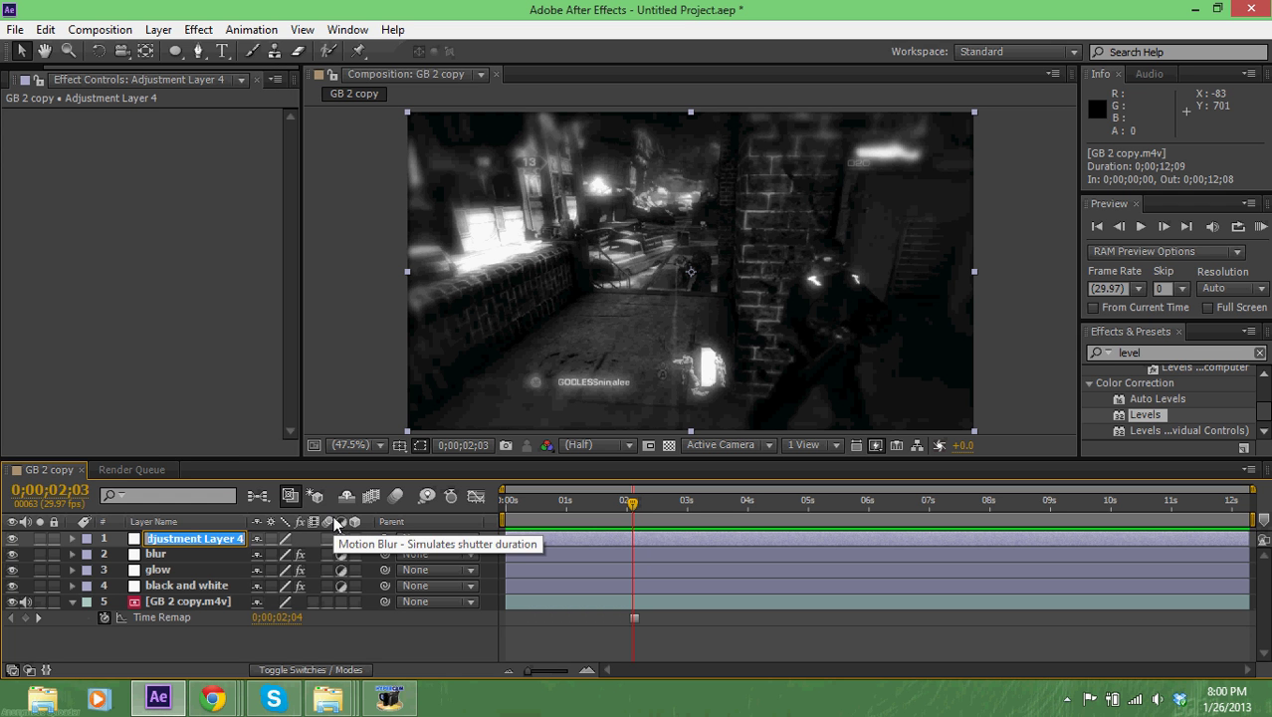
pyautogui.write('color')
pyautogui.press('Return')
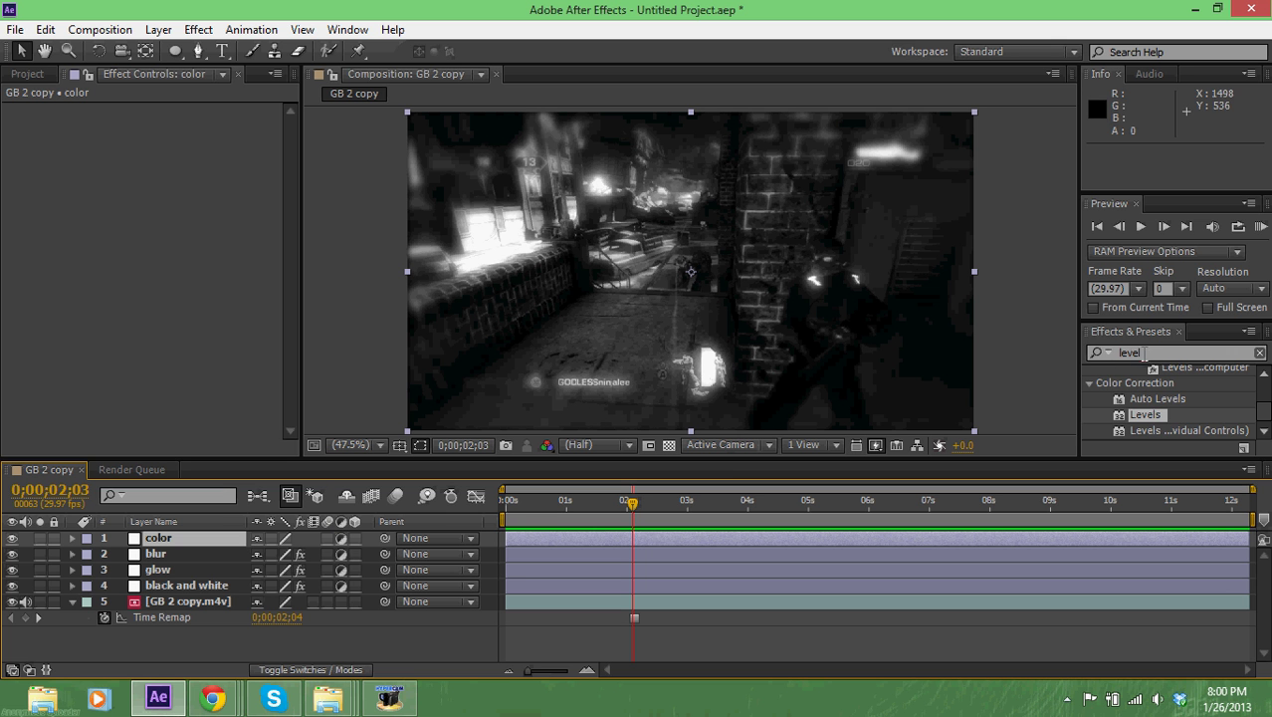
# Apply Glow to the color layer and draw an elliptical mask around the armored character
pyautogui.press('BackSpace')
pyautogui.press('BackSpace')
pyautogui.press('BackSpace')
pyautogui.press('BackSpace')
pyautogui.write('glow')
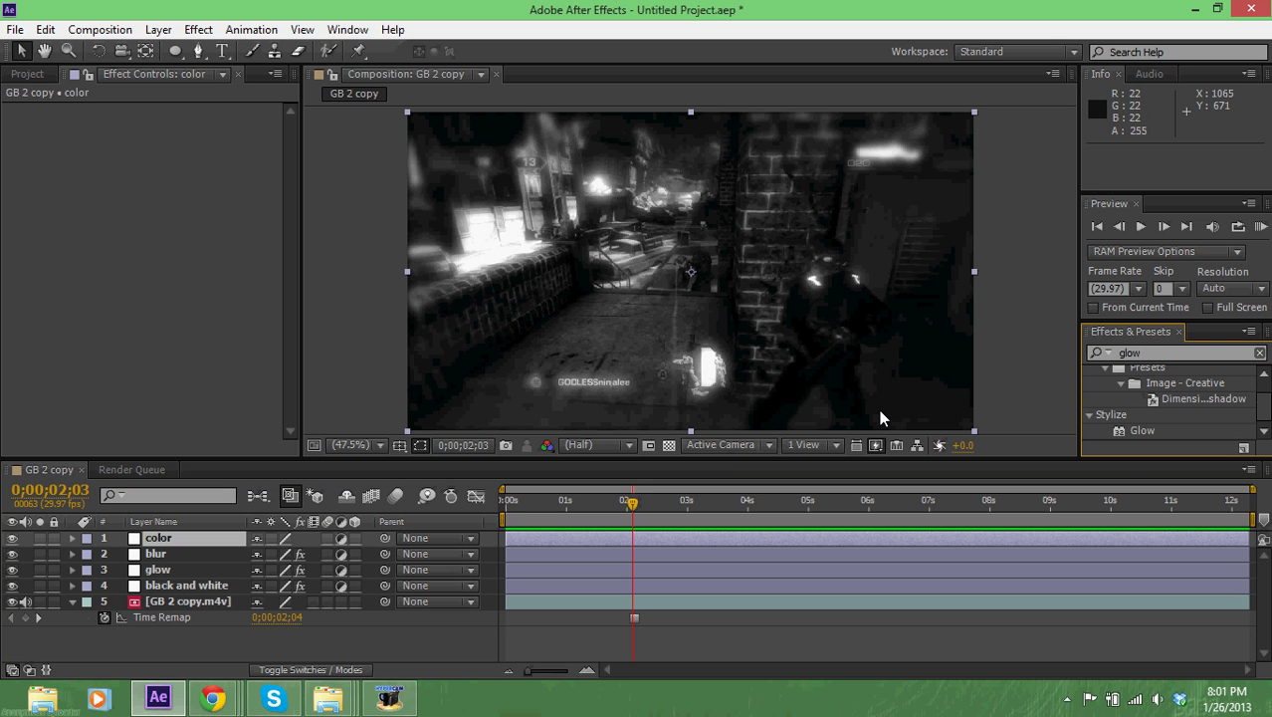
pyautogui.moveTo(1140, 430); pyautogui.dragTo(1012, 538)
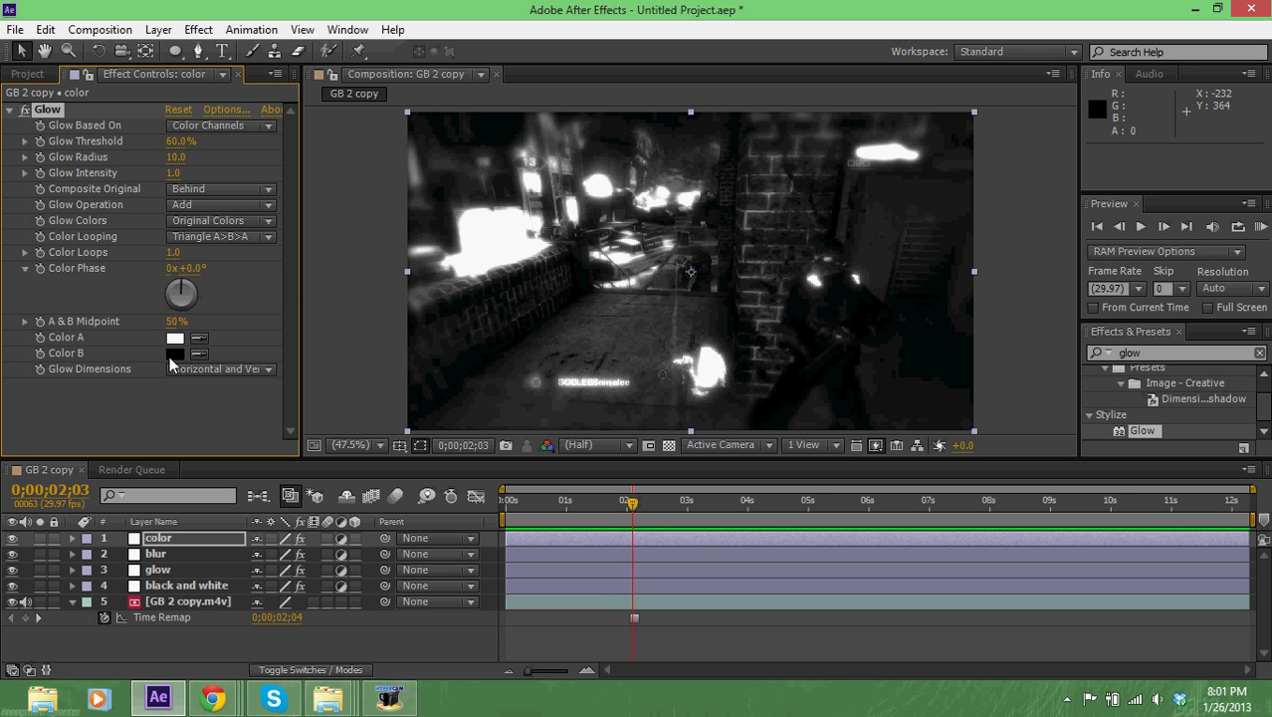
pyautogui.moveTo(174, 52); pyautogui.dragTo(199, 104)
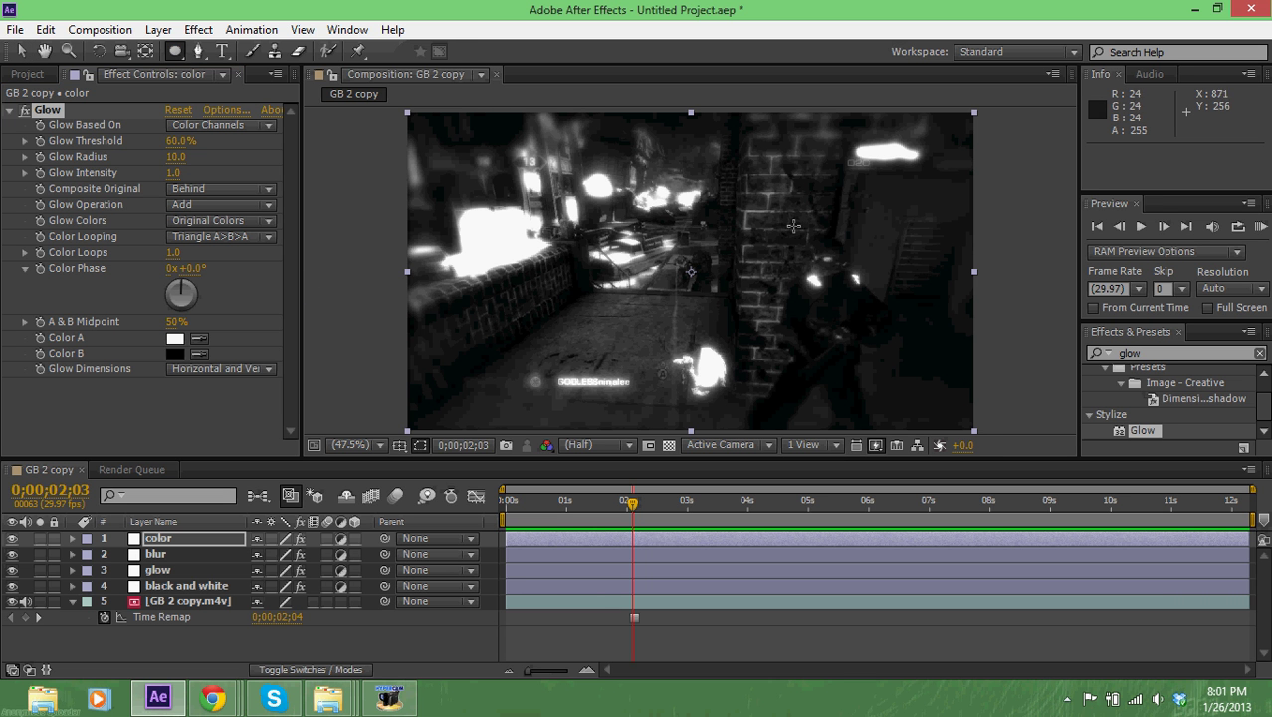
pyautogui.moveTo(786, 221)
pyautogui.mouseDown()
pyautogui.moveTo(814, 249)
pyautogui.moveTo(887, 415)
pyautogui.mouseUp()
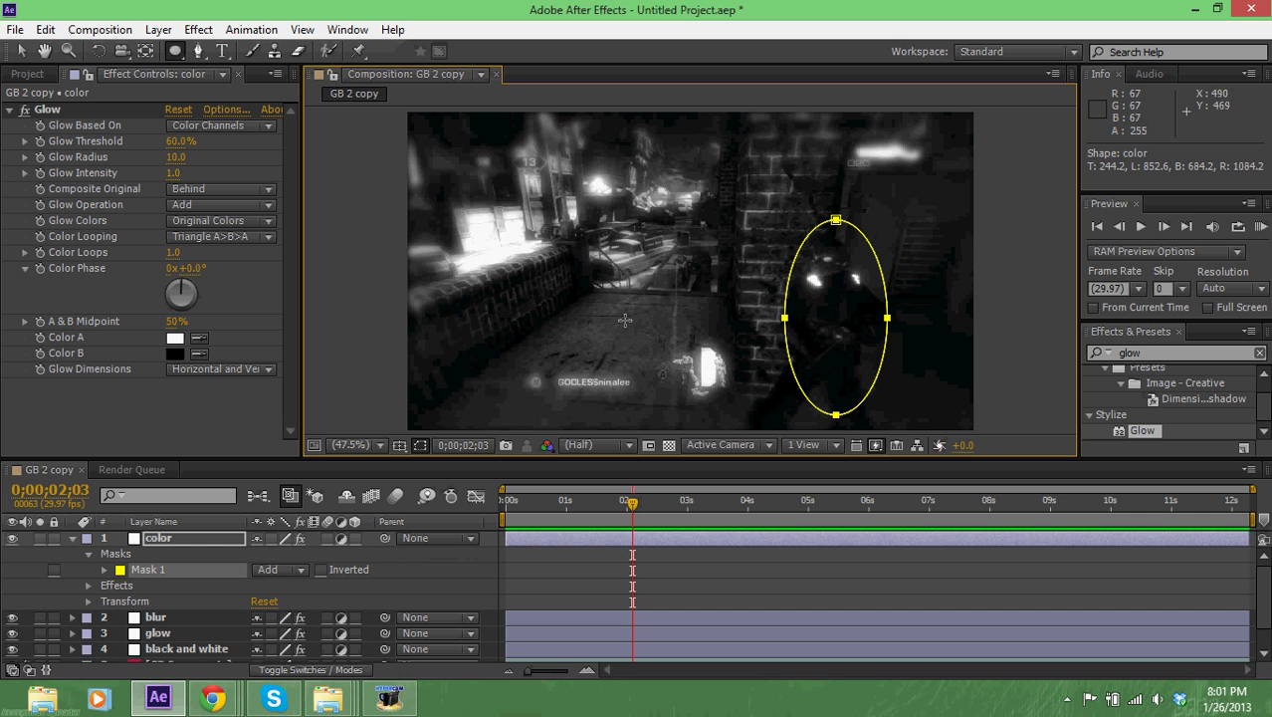
# Set Glow Color A and Color B to blue, with Glow Colors set to A & B Colors
pyautogui.click(176, 337)
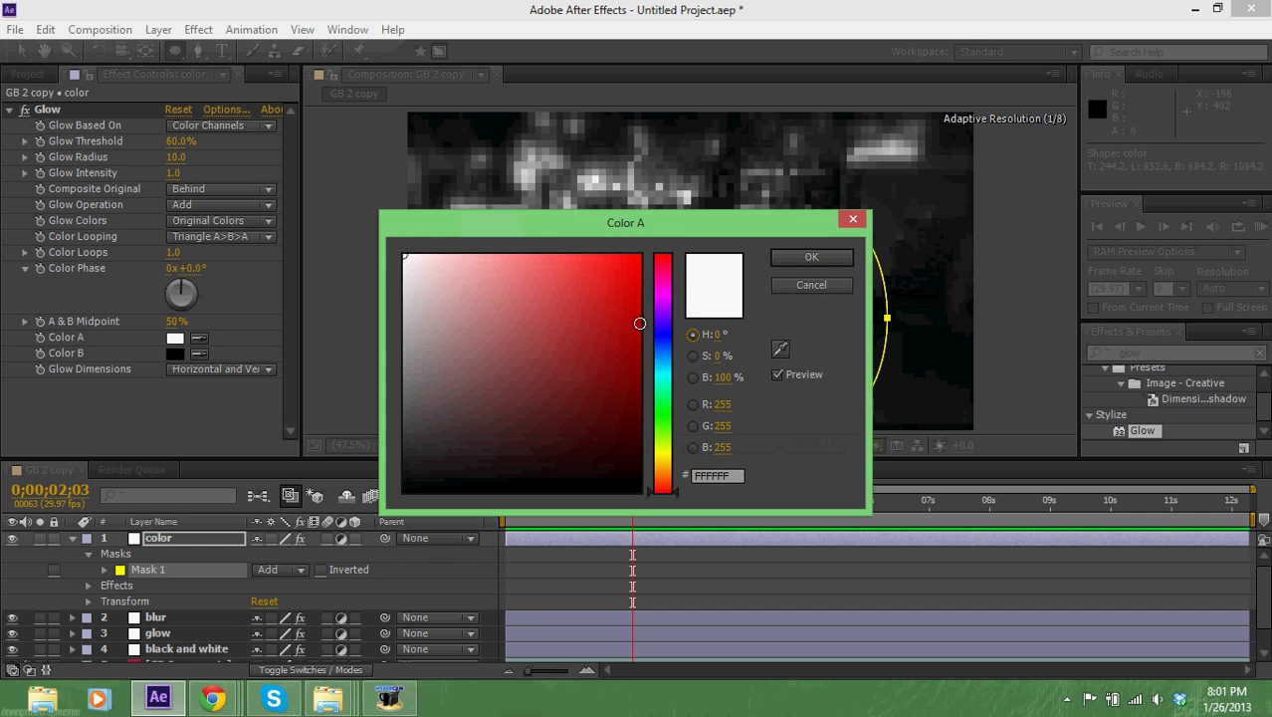
pyautogui.click(641, 255)
pyautogui.click(660, 339)
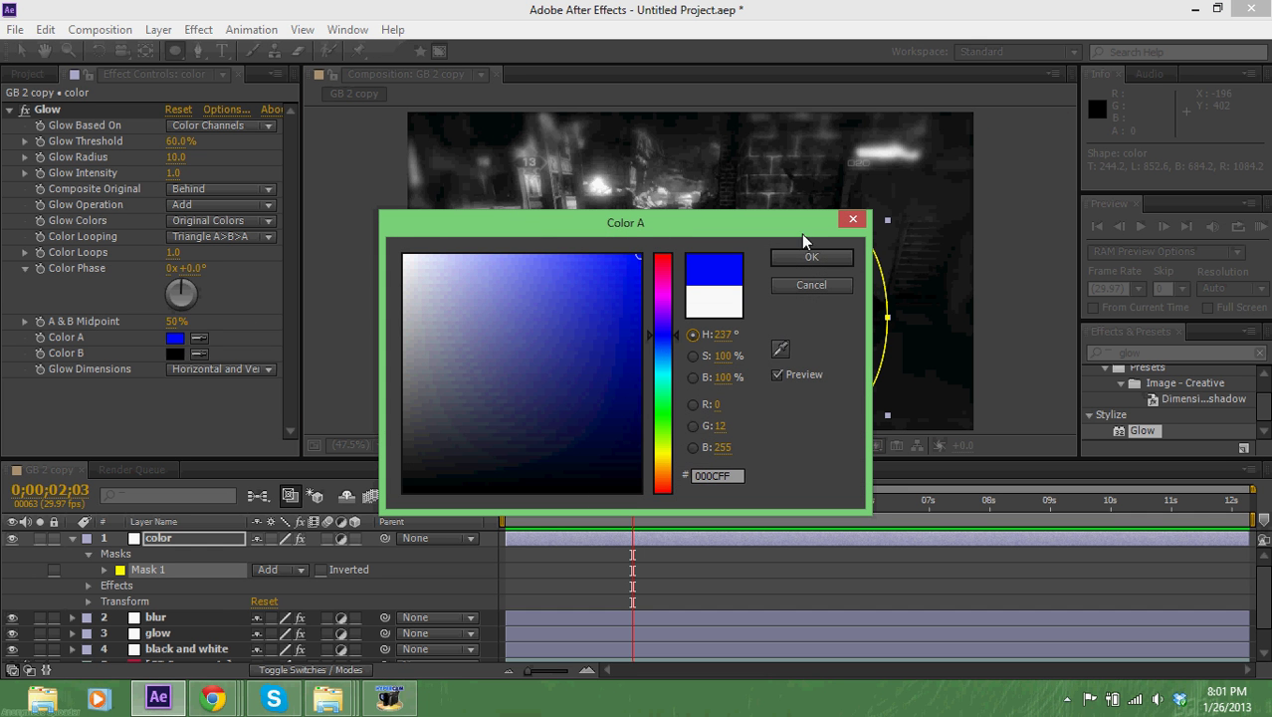
pyautogui.click(811, 256)
pyautogui.click(175, 353)
pyautogui.click(632, 288)
pyautogui.click(641, 256)
pyautogui.click(662, 335)
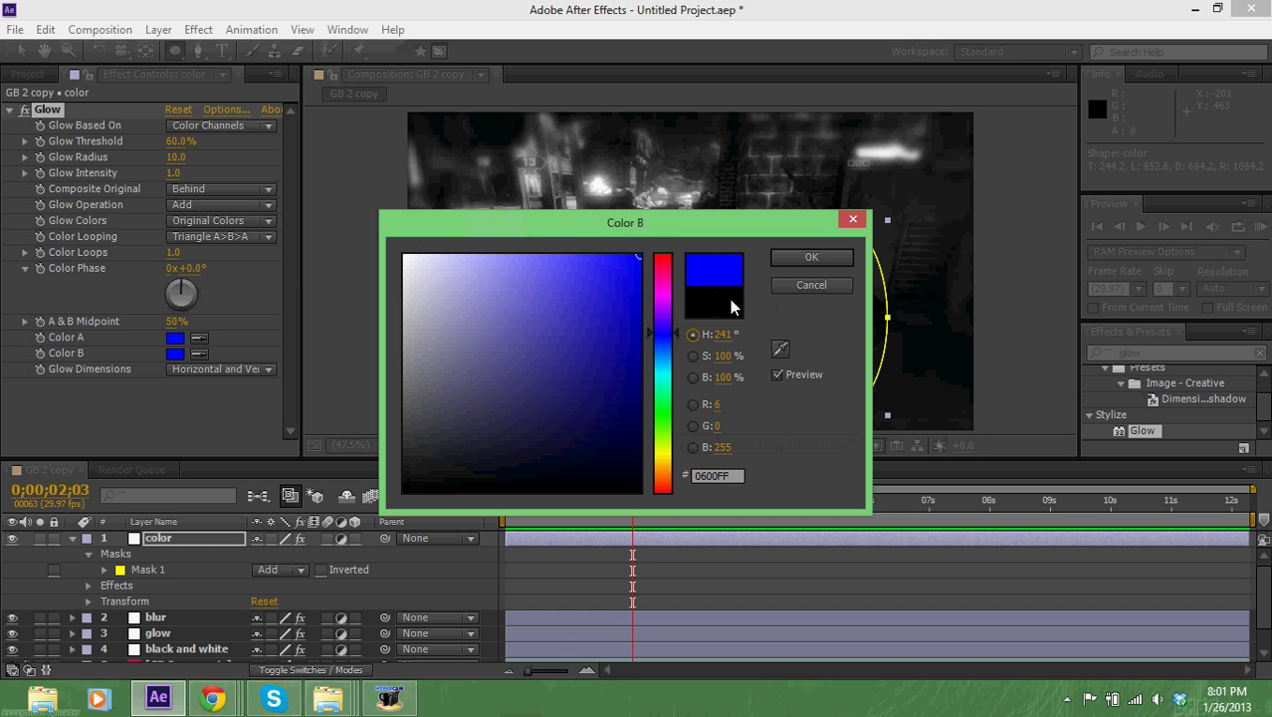
pyautogui.click(812, 257)
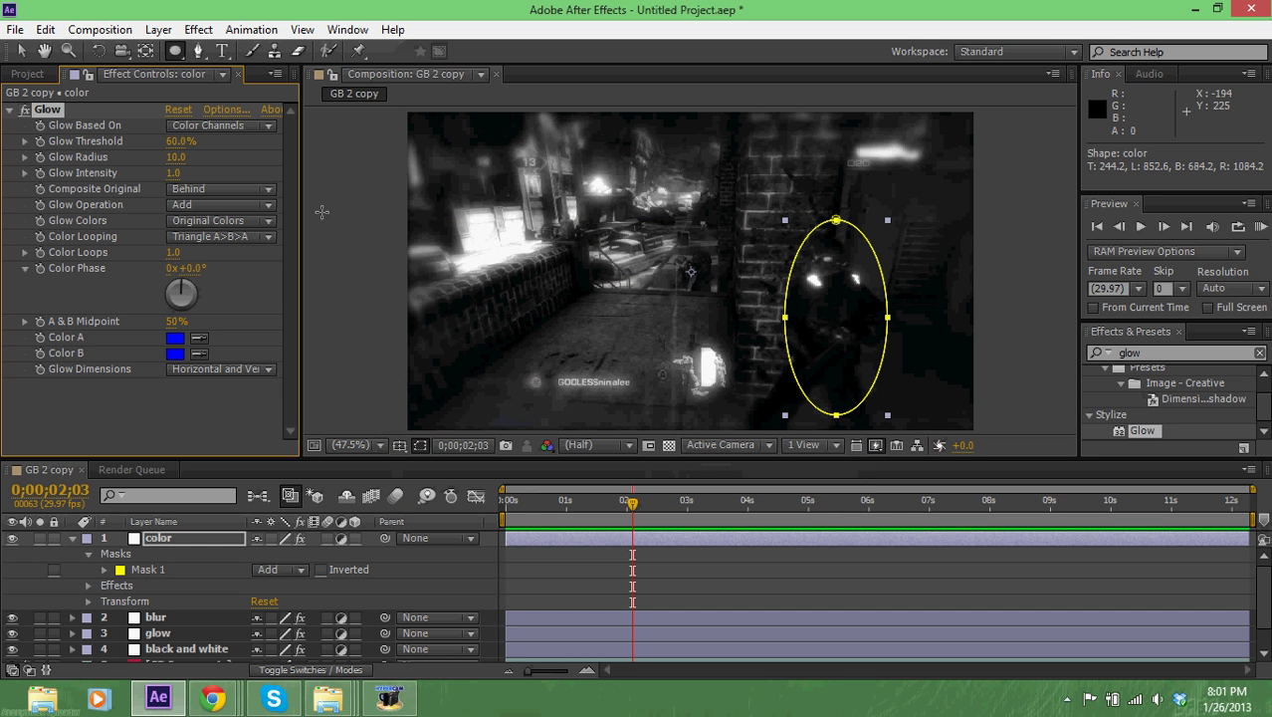
pyautogui.click(194, 222)
pyautogui.click(209, 264)
# Adjust Glow to 41.2% threshold, 34 radius and 2.1 intensity
pyautogui.moveTo(195, 172); pyautogui.dragTo(309, 171)
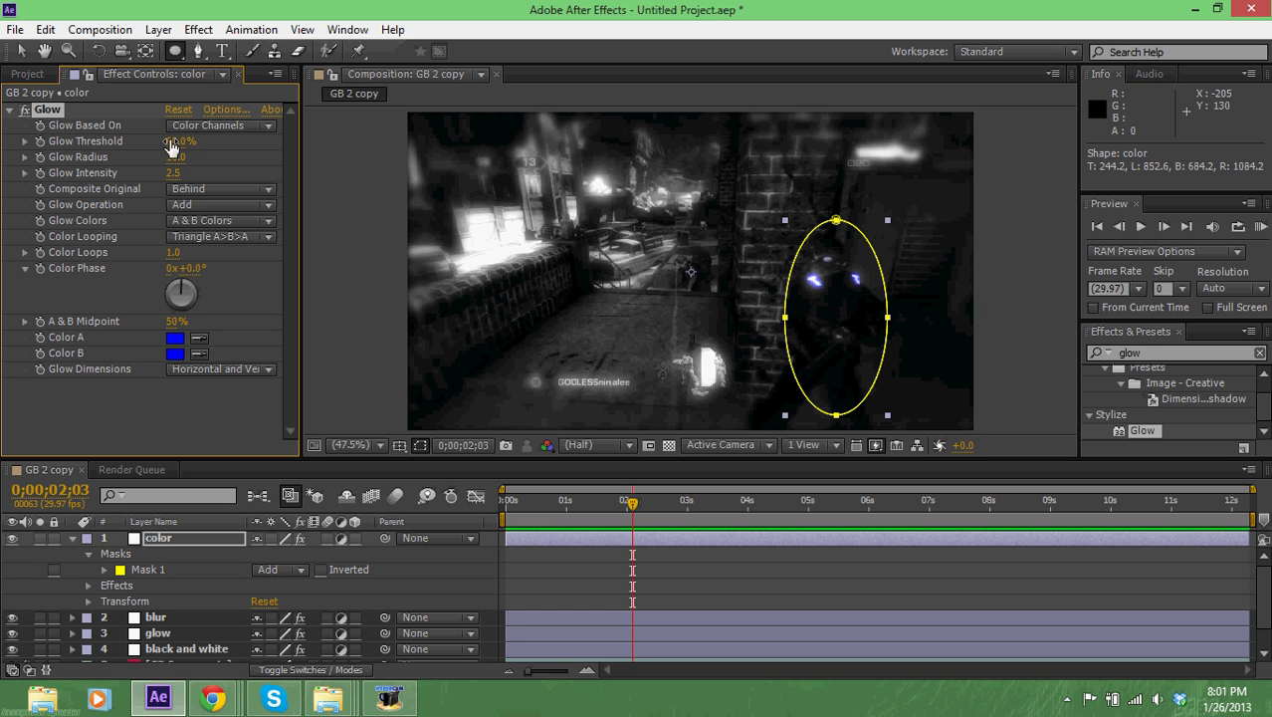
pyautogui.moveTo(177, 140); pyautogui.dragTo(160, 140)
pyautogui.moveTo(174, 174); pyautogui.dragTo(157, 179)
# Give the color layer's mask a Mask Feather of 100 pixels
pyautogui.click(199, 535)
pyautogui.press('f')
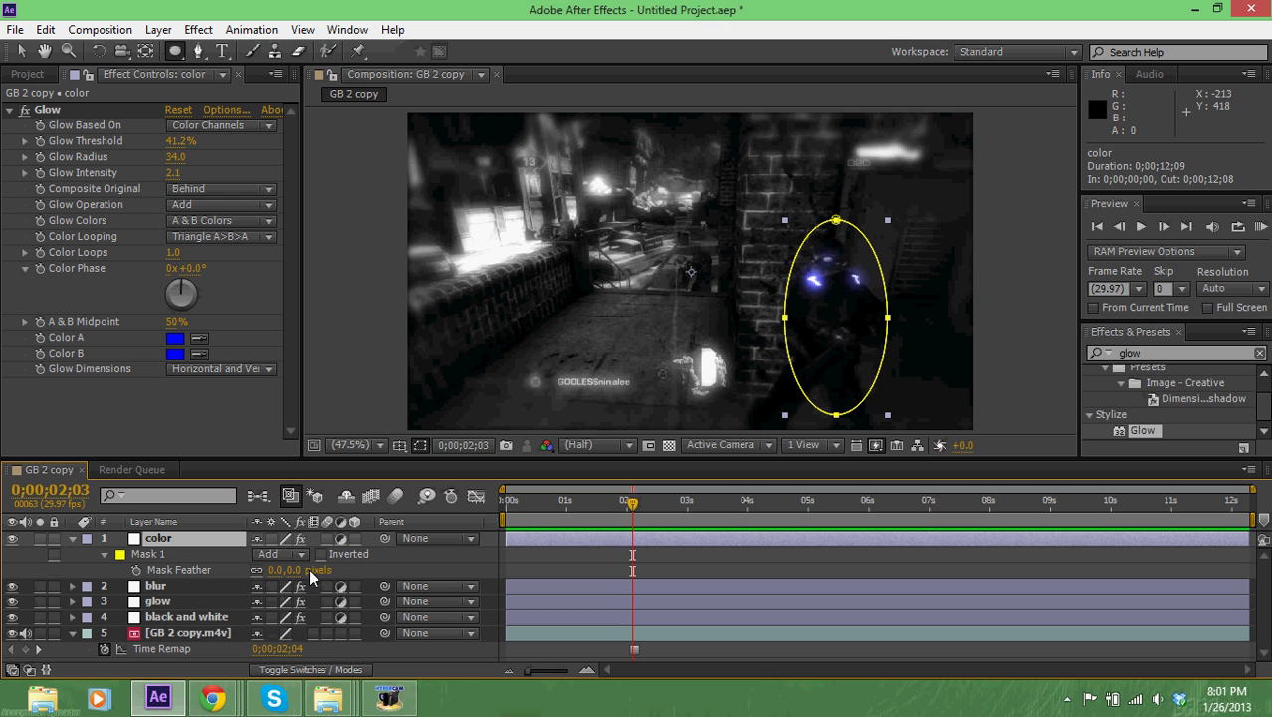
pyautogui.click(299, 569)
pyautogui.write('1')
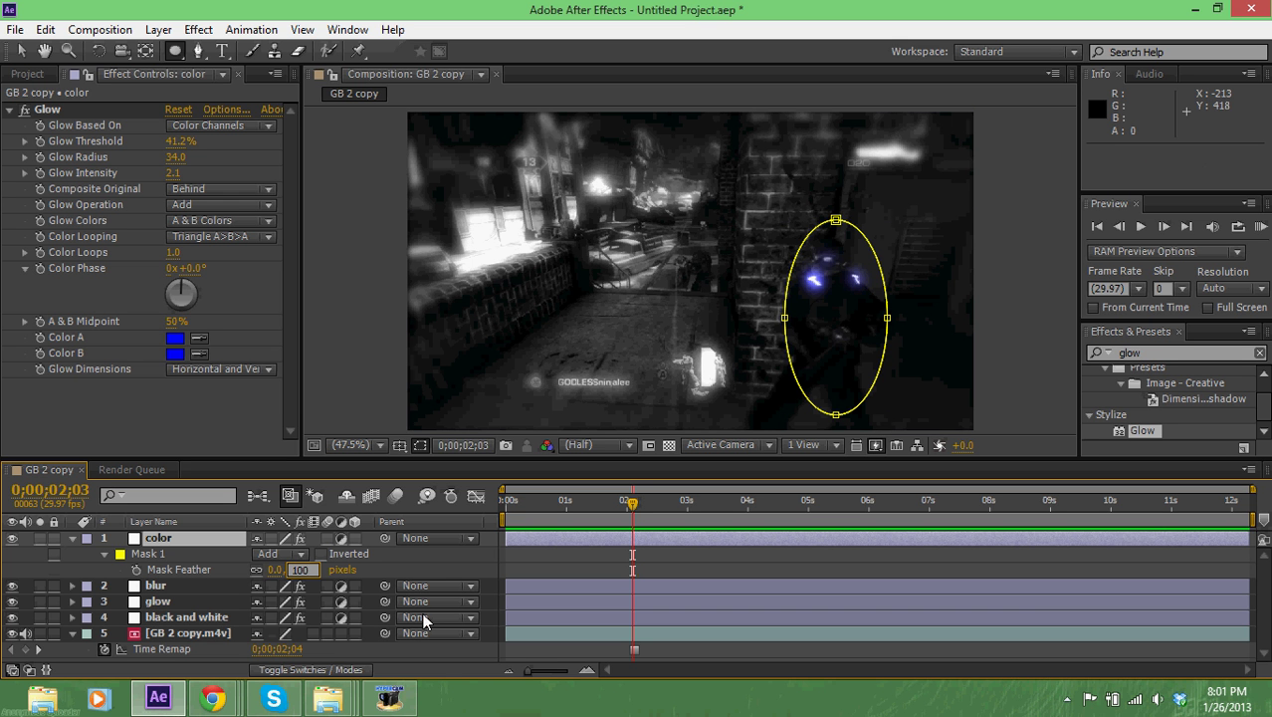
pyautogui.write('00')
pyautogui.press('Return')
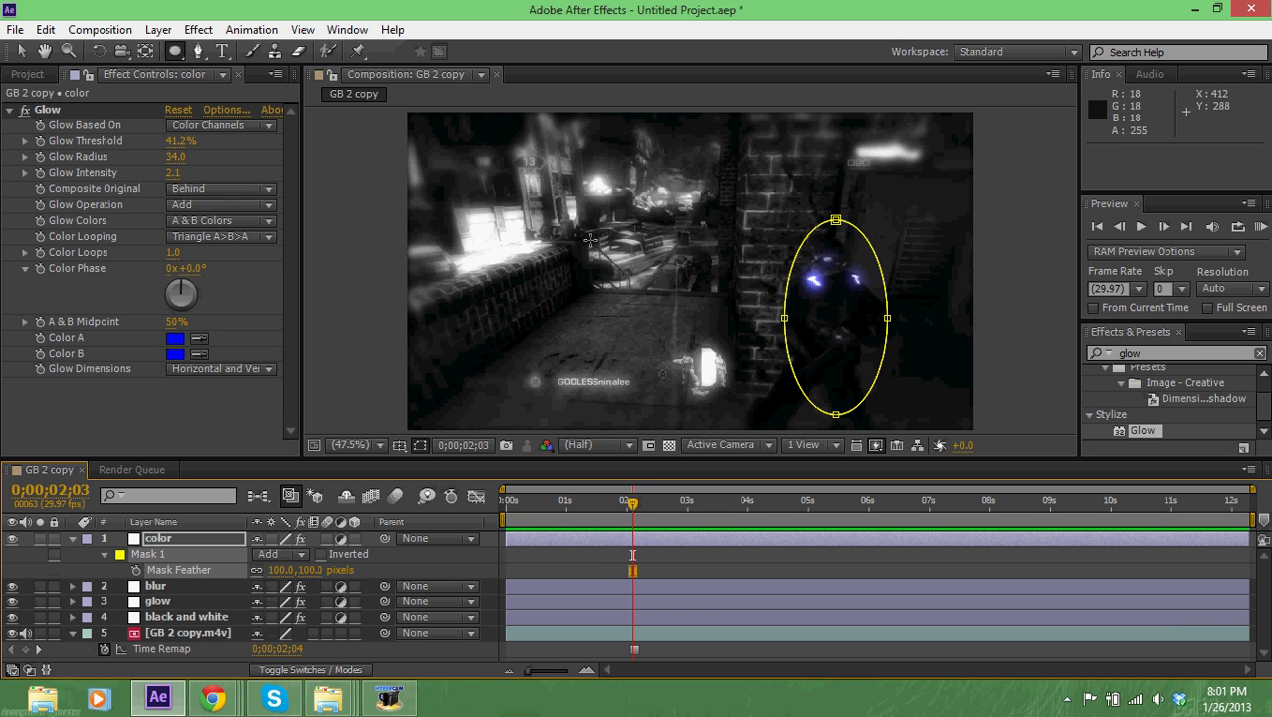
# Return to the Selection tool, inspect the blur layer's mask, and preview to 0;00;02;27
pyautogui.click(20, 51)
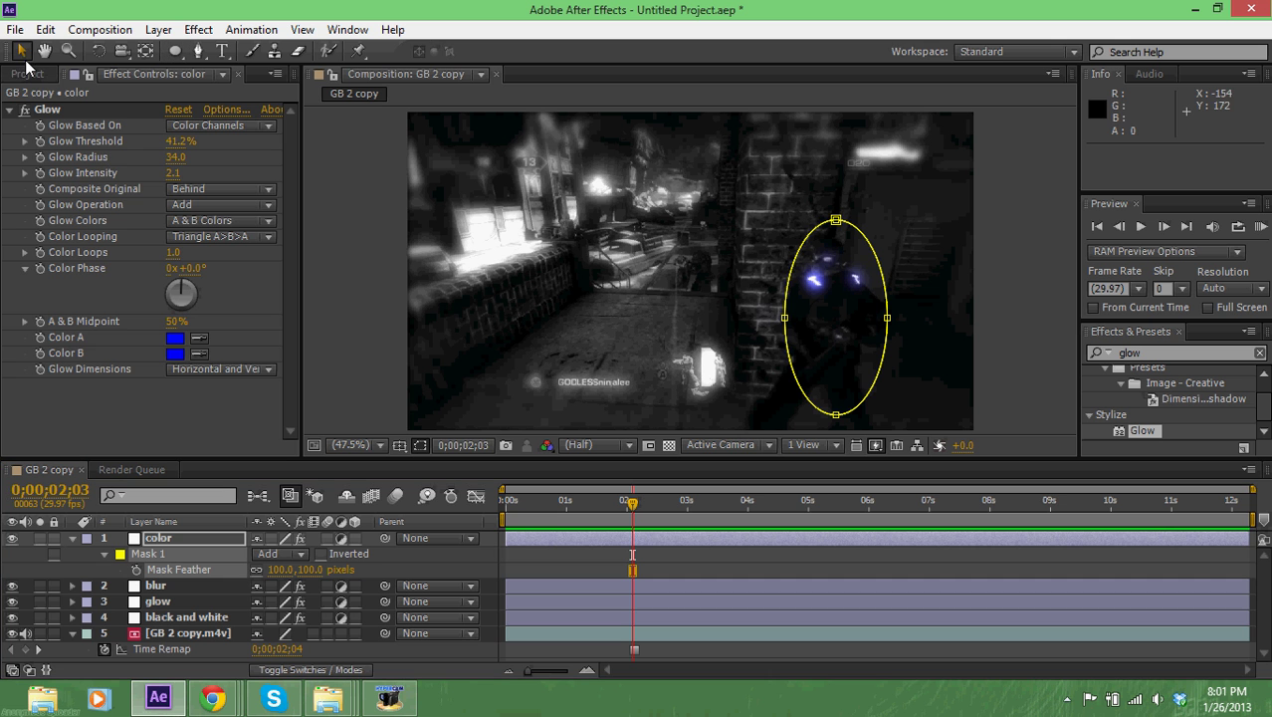
pyautogui.click(667, 288)
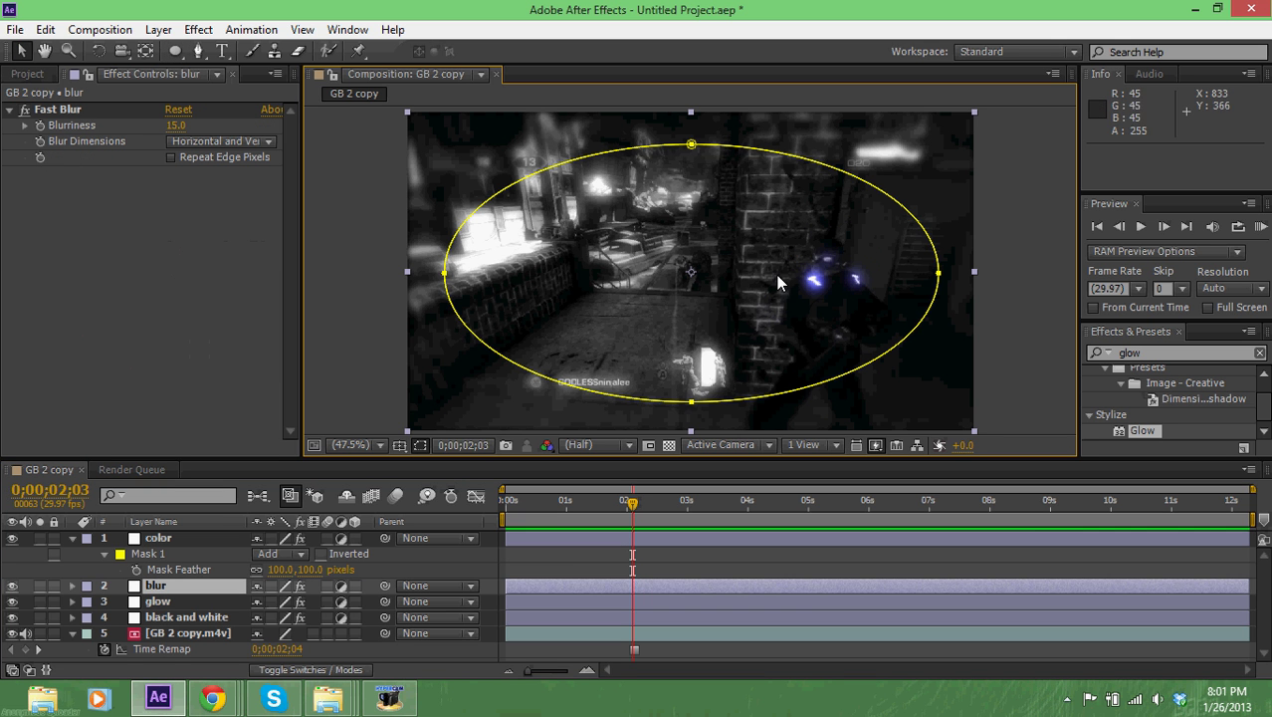
pyautogui.click(342, 315)
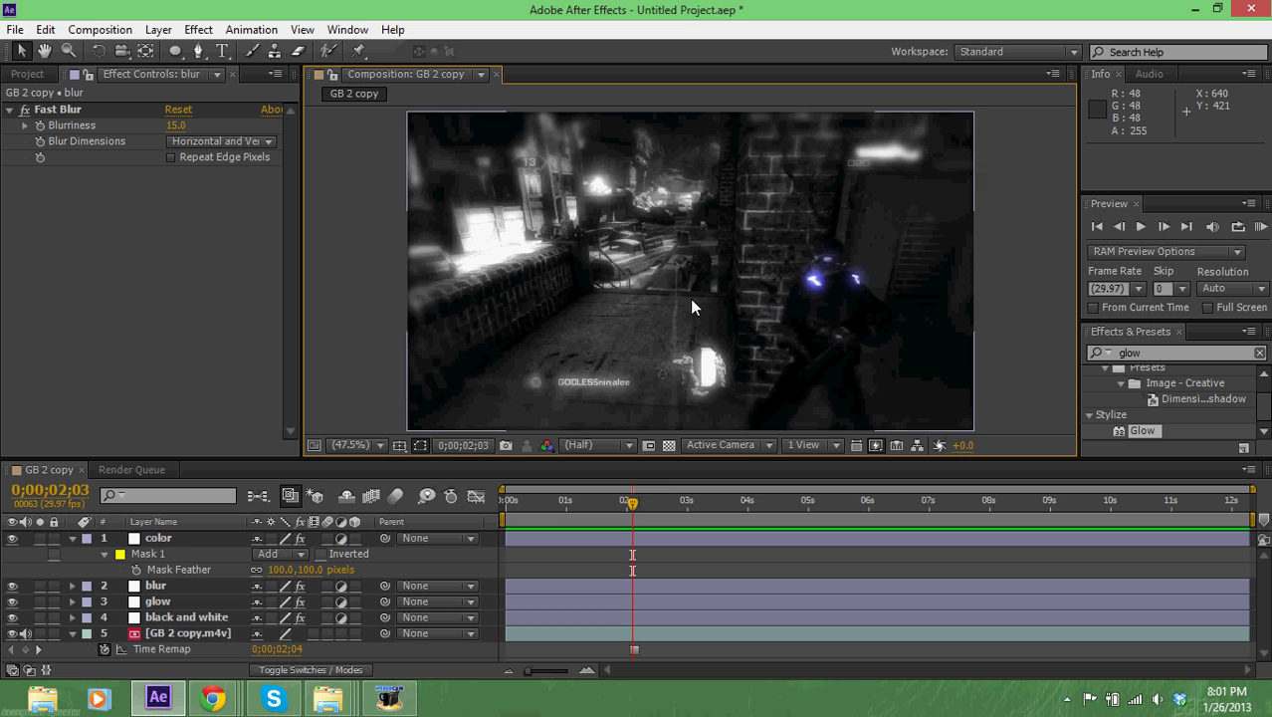
pyautogui.moveTo(627, 512); pyautogui.dragTo(681, 502)
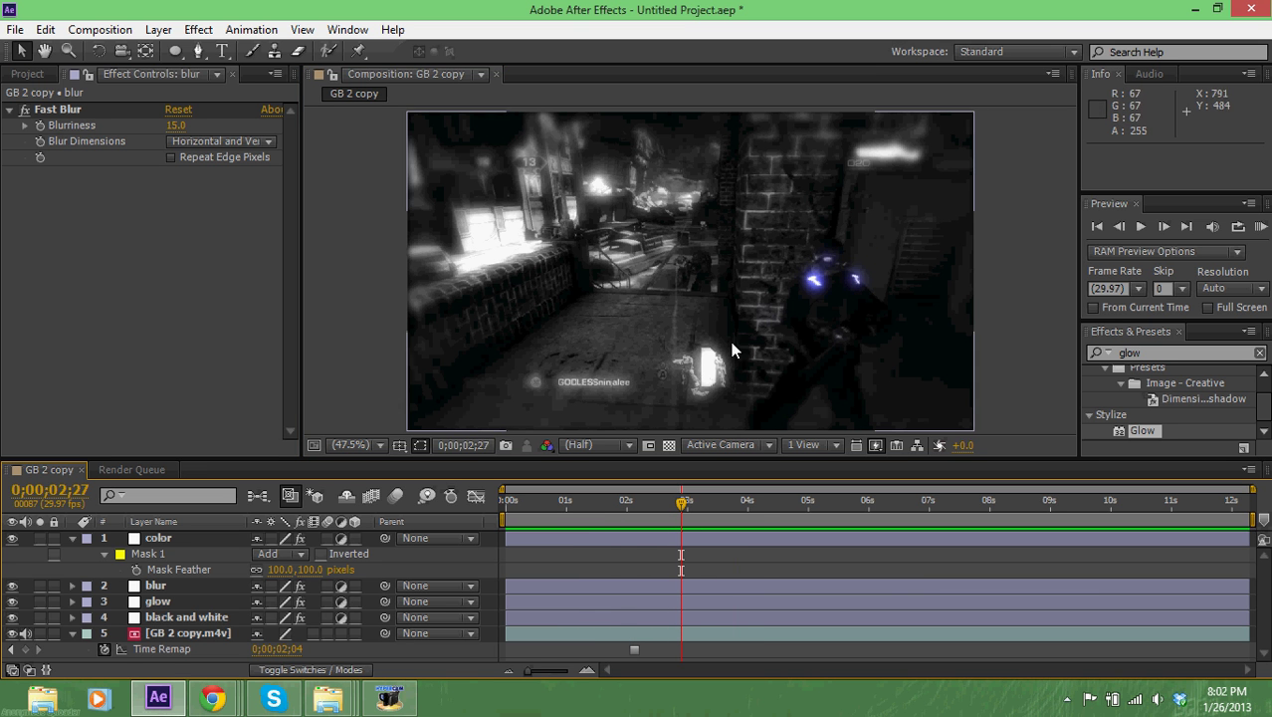
# Lower Glow Threshold, set Glow Intensity to 1.0 and raise Glow Radius to about 56
pyautogui.click(182, 538)
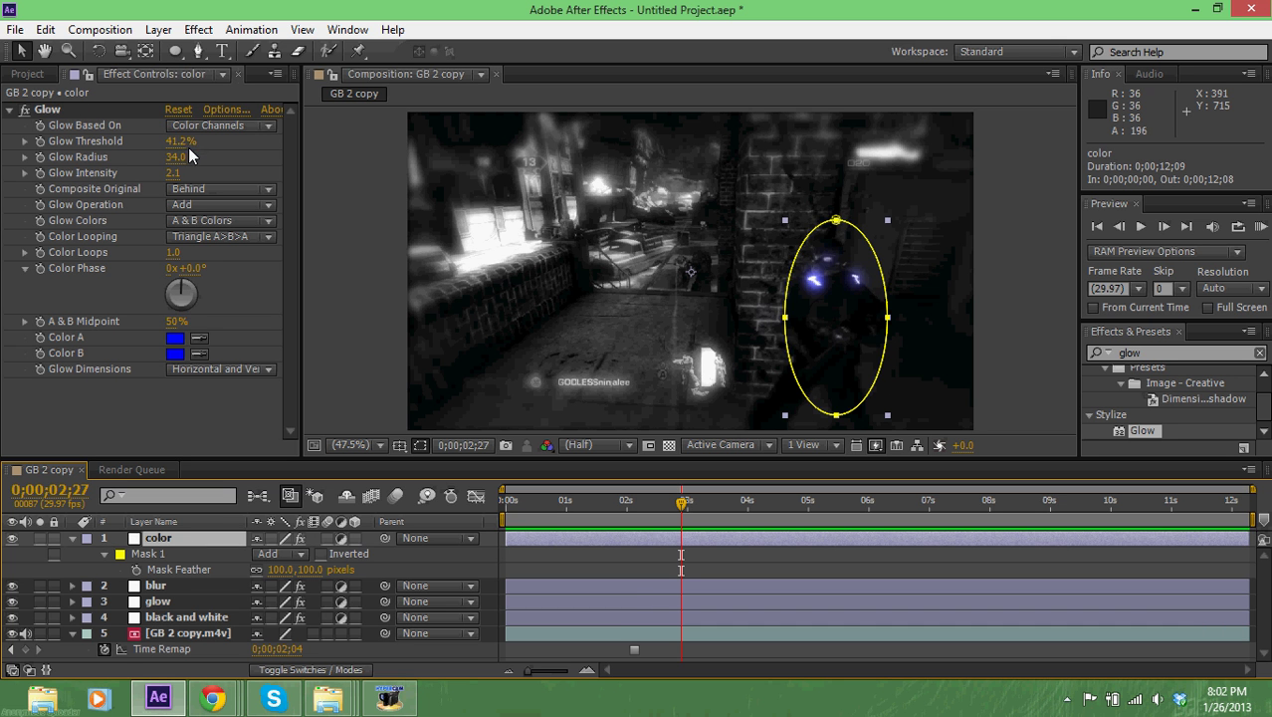
pyautogui.moveTo(182, 142)
pyautogui.mouseDown()
pyautogui.moveTo(124, 151)
pyautogui.moveTo(182, 142)
pyautogui.mouseUp()
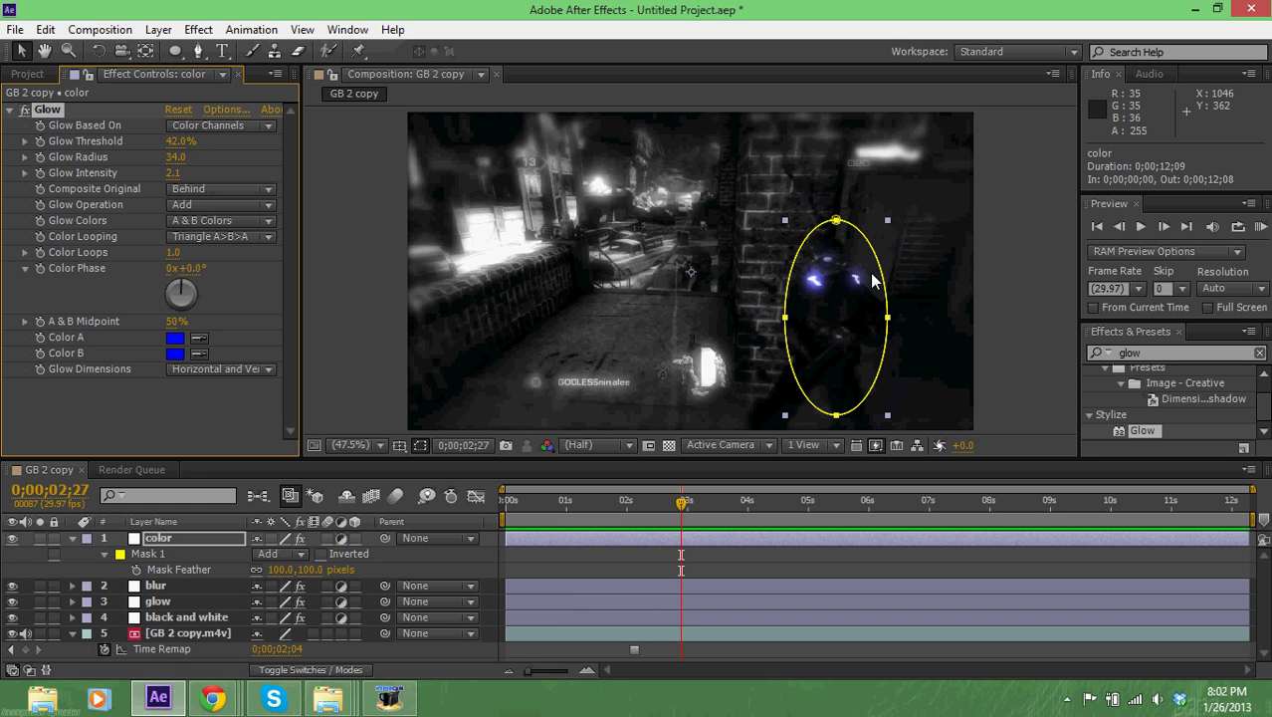
pyautogui.click(183, 176)
pyautogui.write('1')
pyautogui.press('Return')
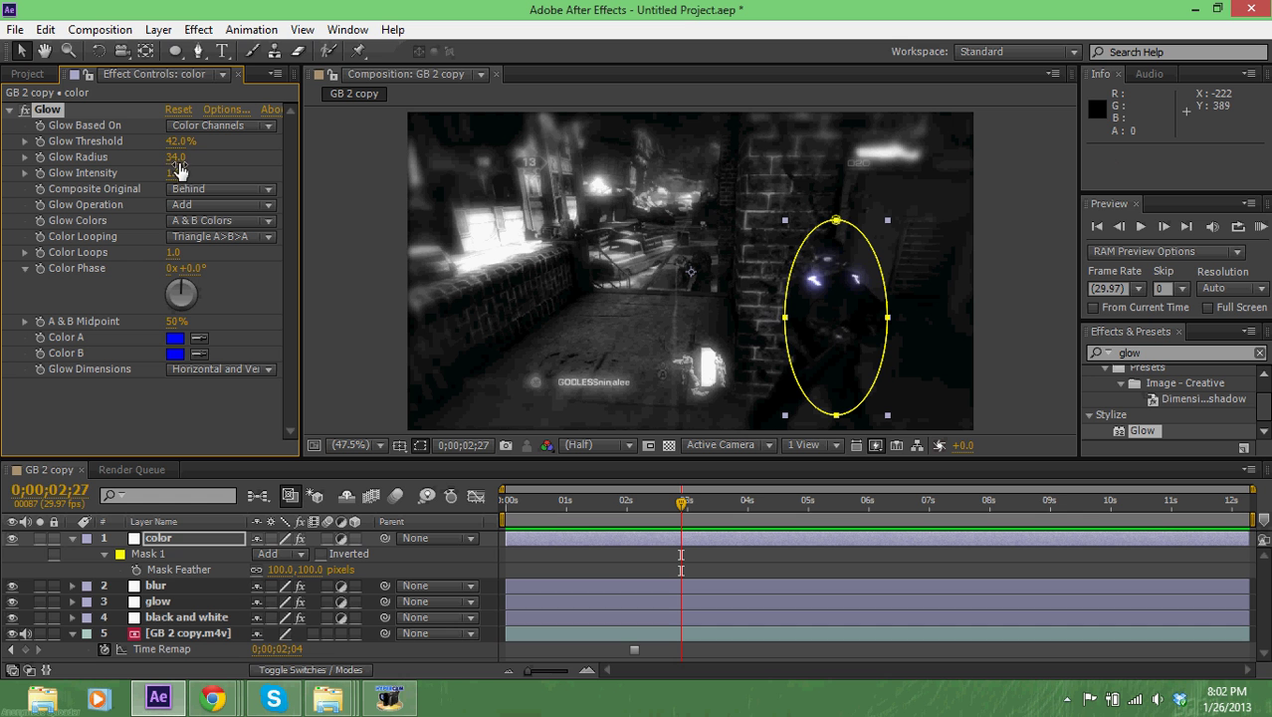
pyautogui.moveTo(177, 156); pyautogui.dragTo(86, 158)
pyautogui.click(334, 176)
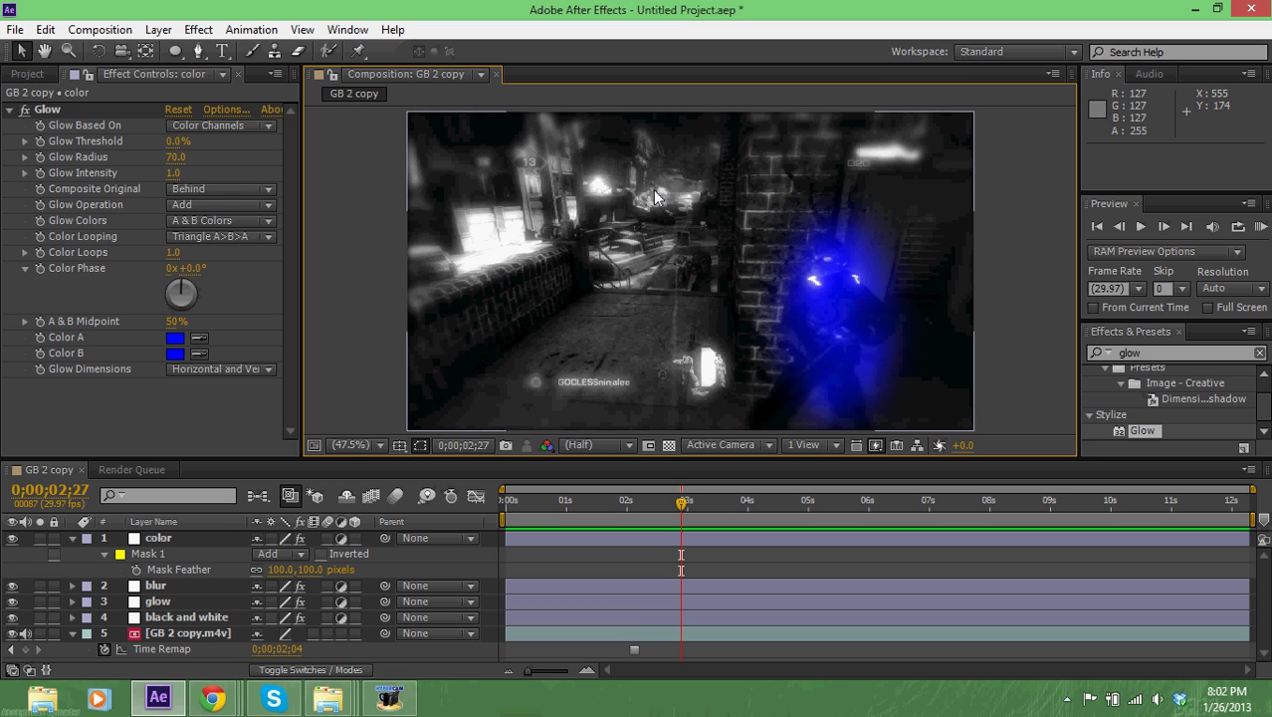
# Keep Glow Based On at Color Channels, bring Threshold to 17.8% and Glow Radius to 13
pyautogui.click(174, 141)
pyautogui.write('10')
pyautogui.press('Return')
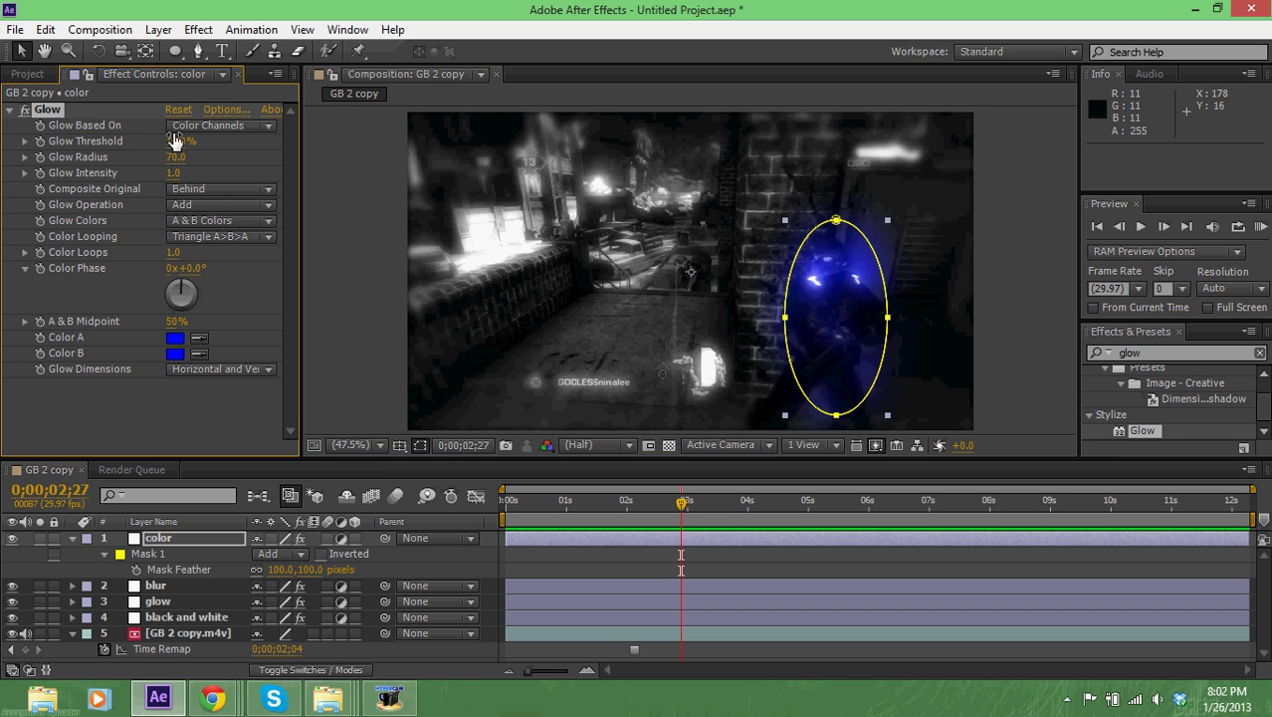
pyautogui.click(174, 130)
pyautogui.click(124, 188)
pyautogui.moveTo(176, 150); pyautogui.dragTo(248, 160)
pyautogui.write('13')
pyautogui.press('Return')
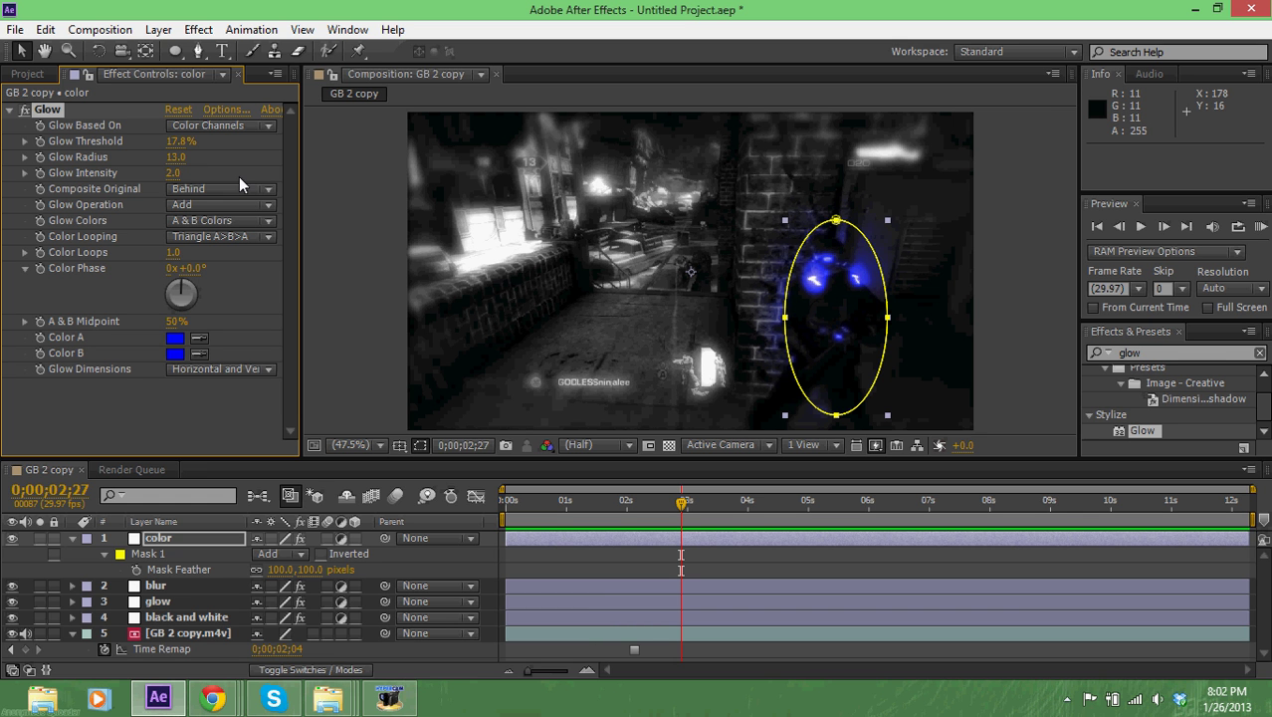
# Reset Glow to defaults: 60% threshold, 10 radius, 1.0 intensity, original colours
pyautogui.click(319, 187)
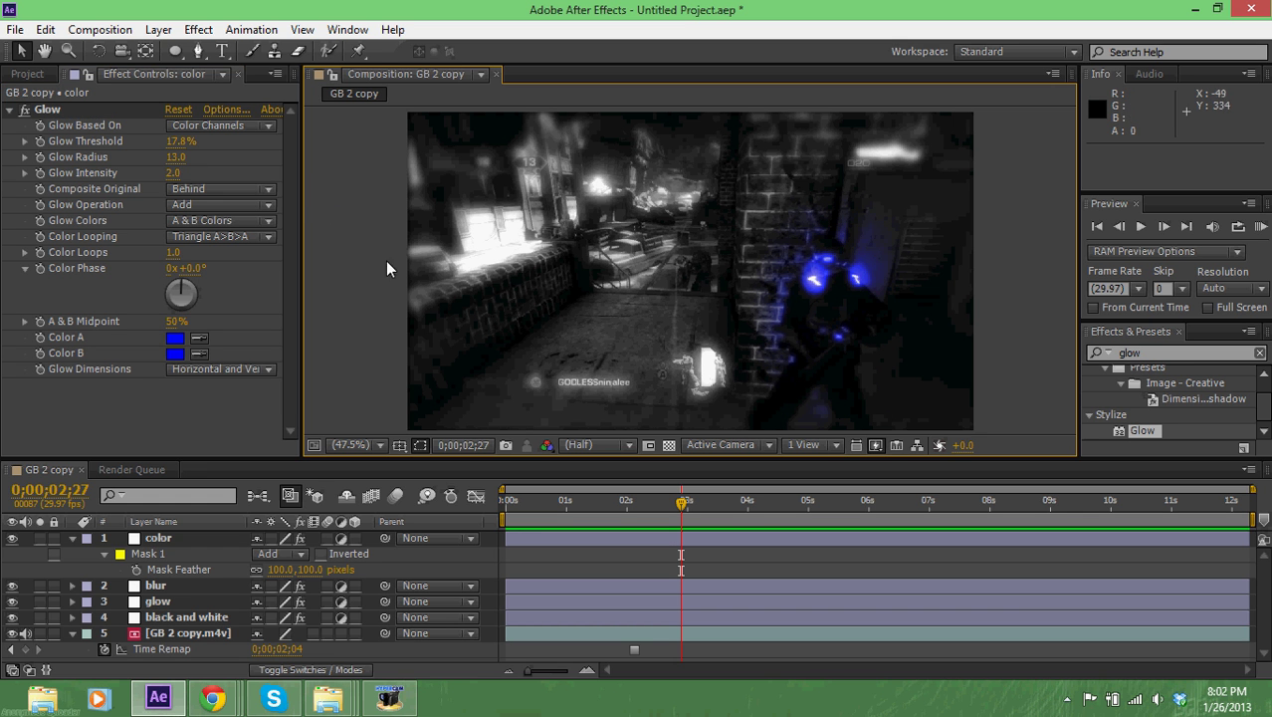
pyautogui.click(182, 111)
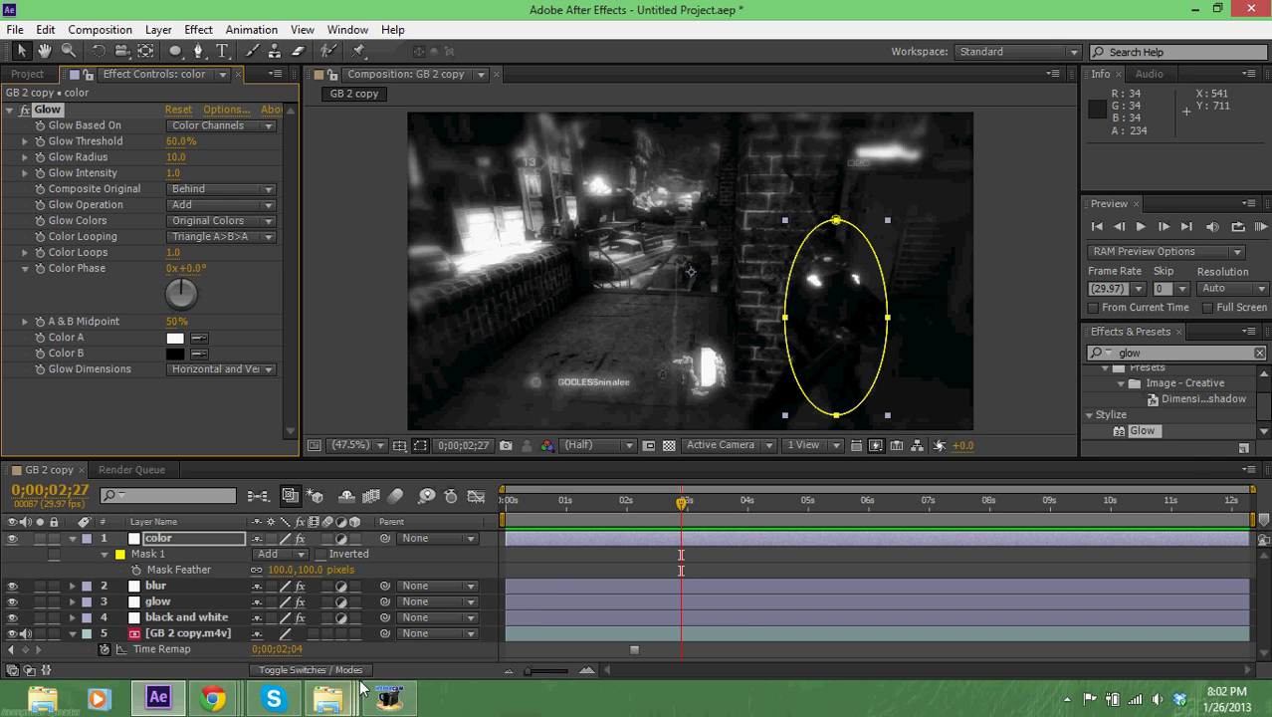
pyautogui.click(388, 697)
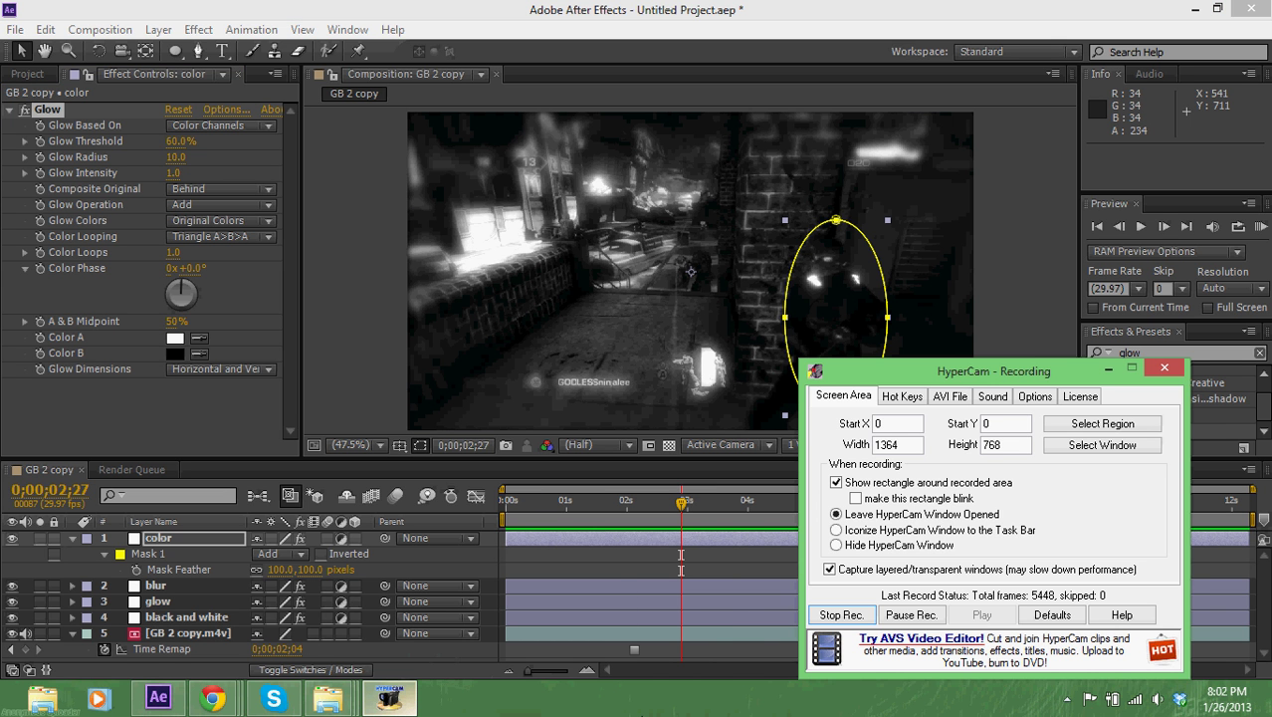